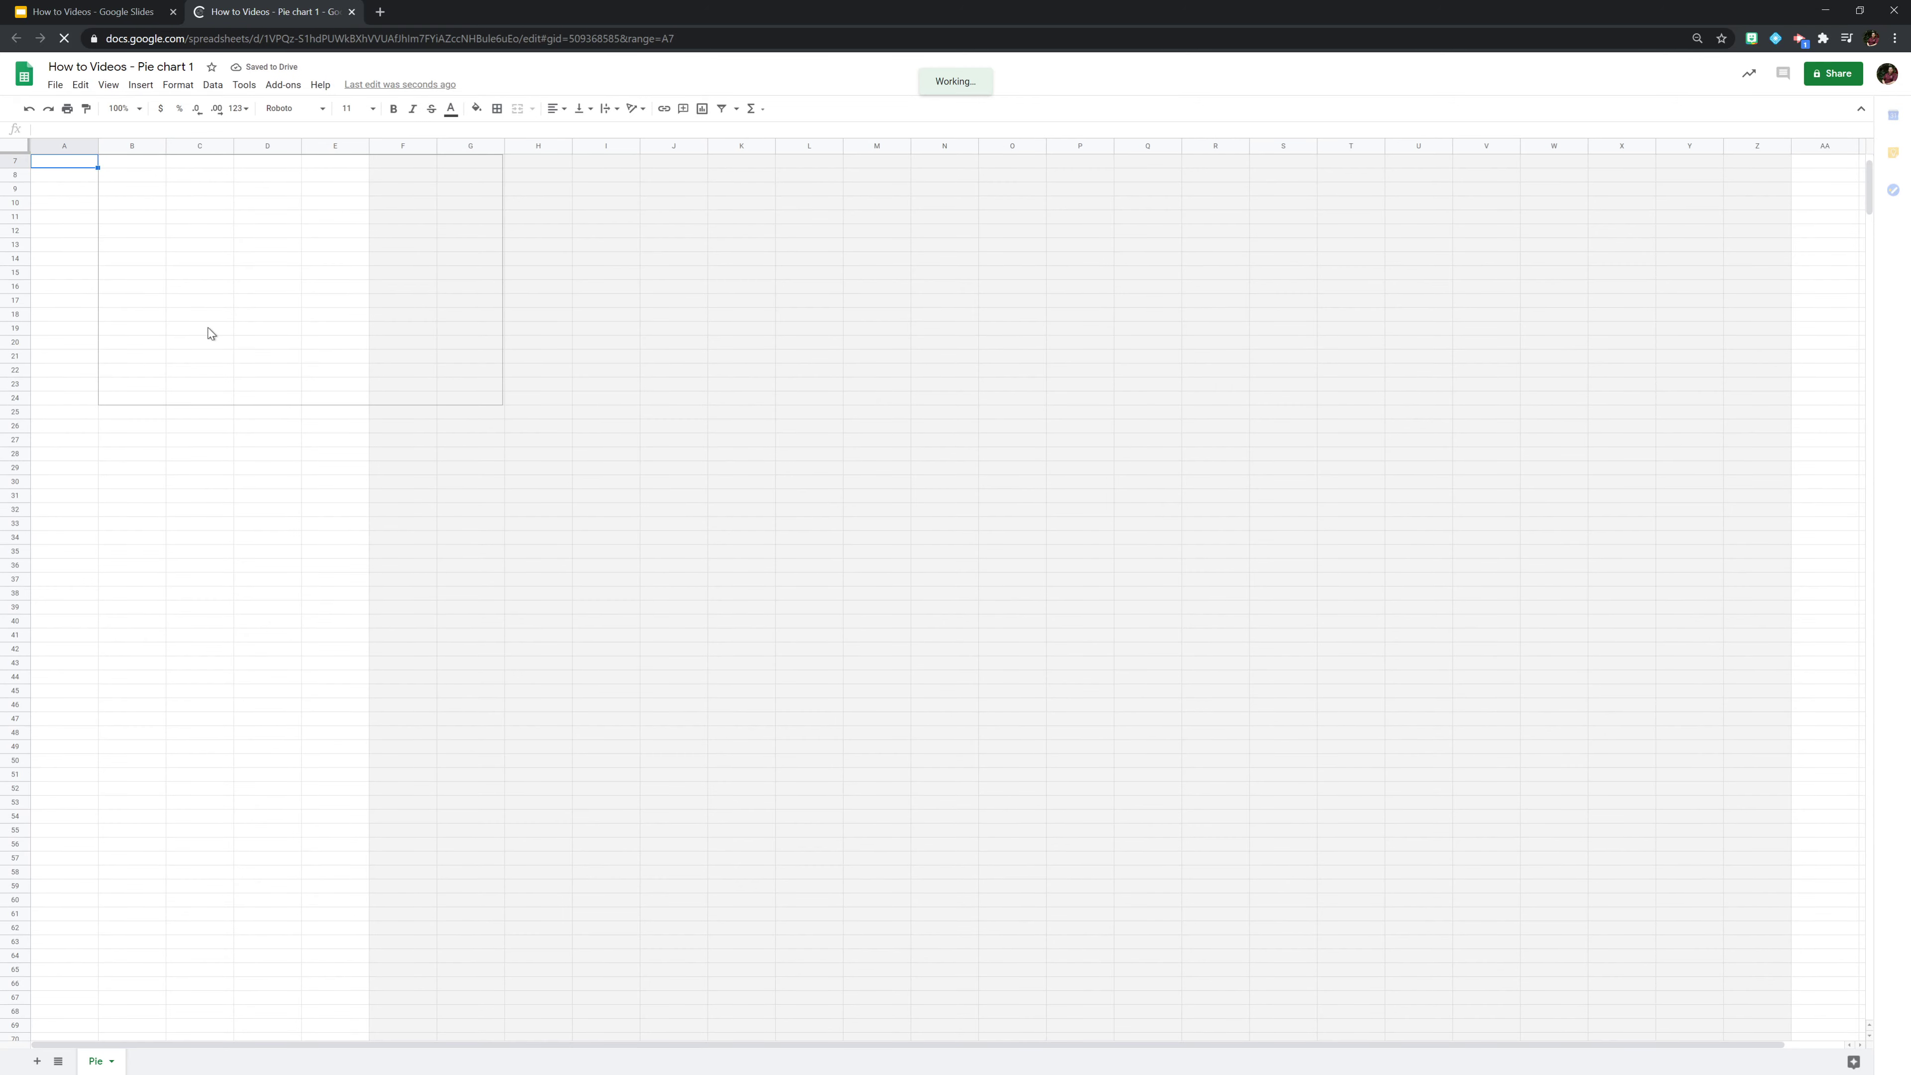
Zoom the Pie sheet to 200% with the data table and chart in view.
scroll(210, 506, up, 2)
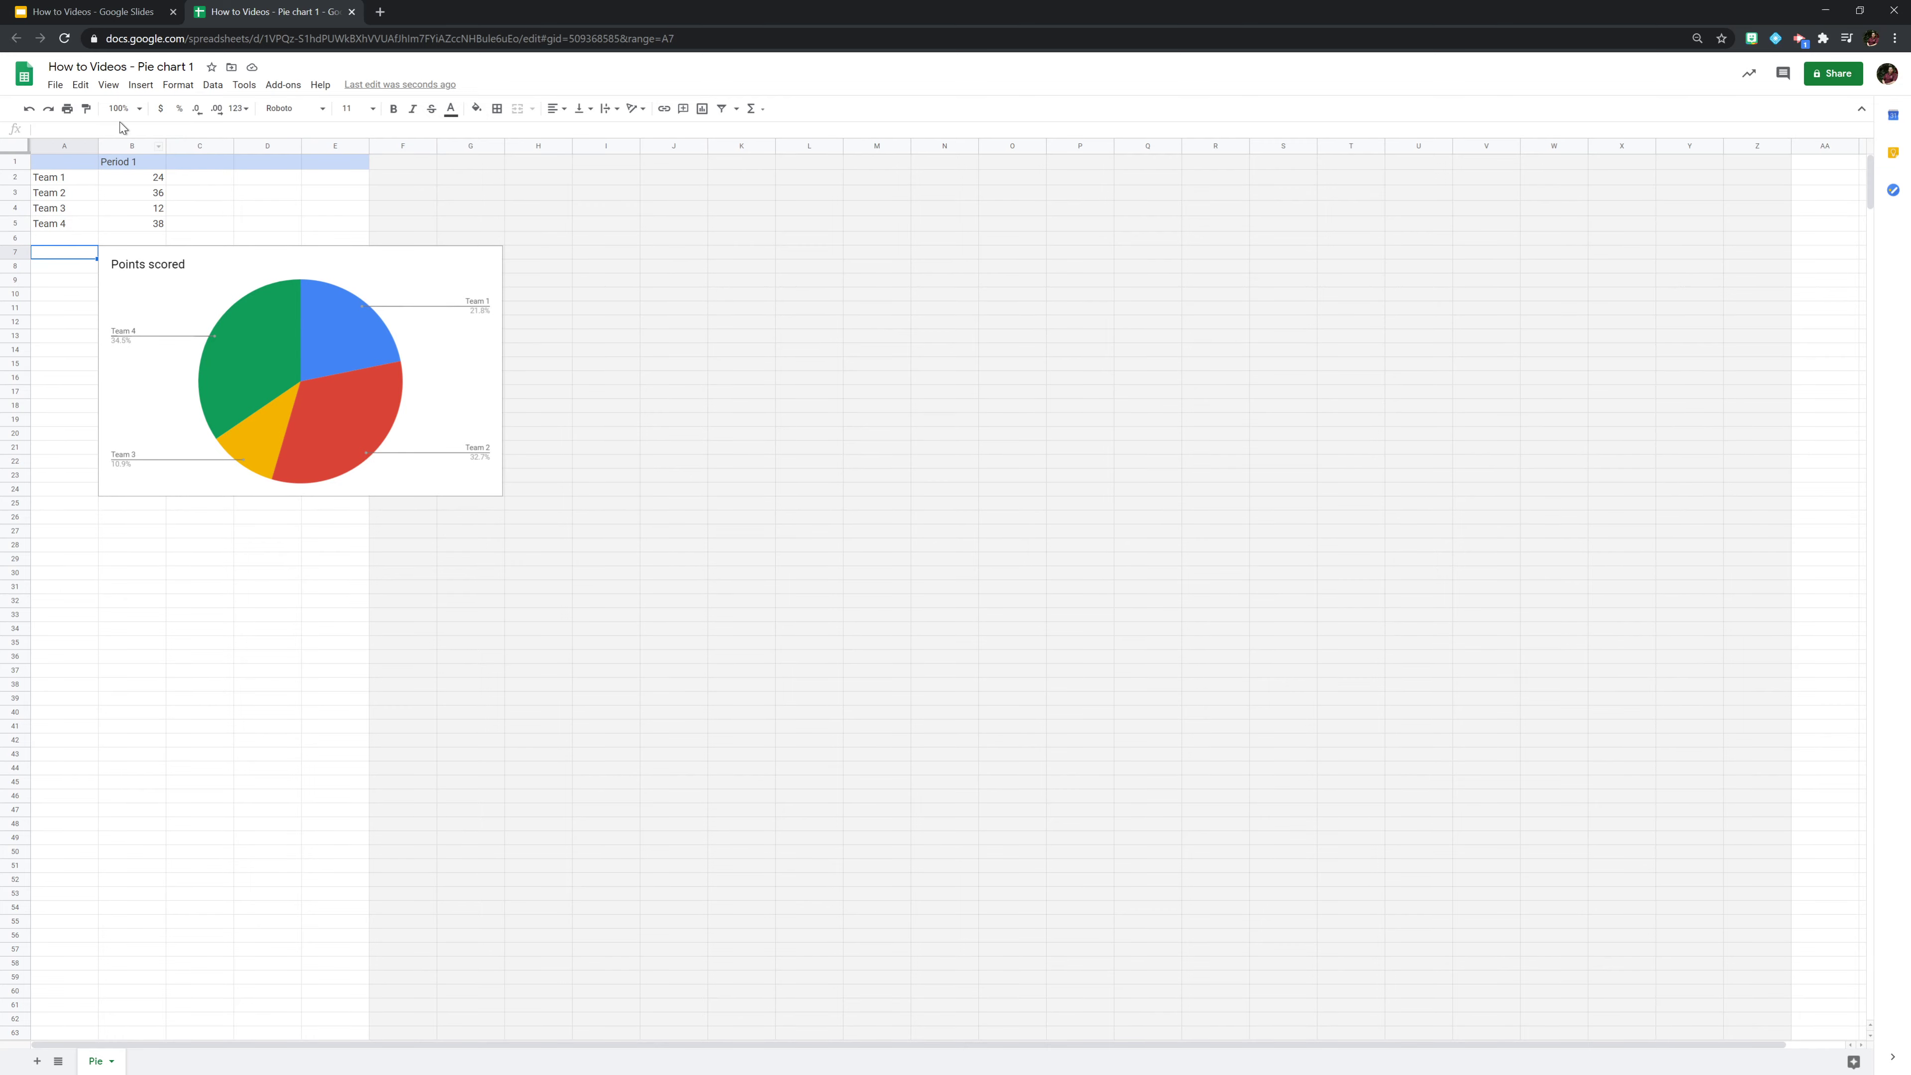
click(69, 182)
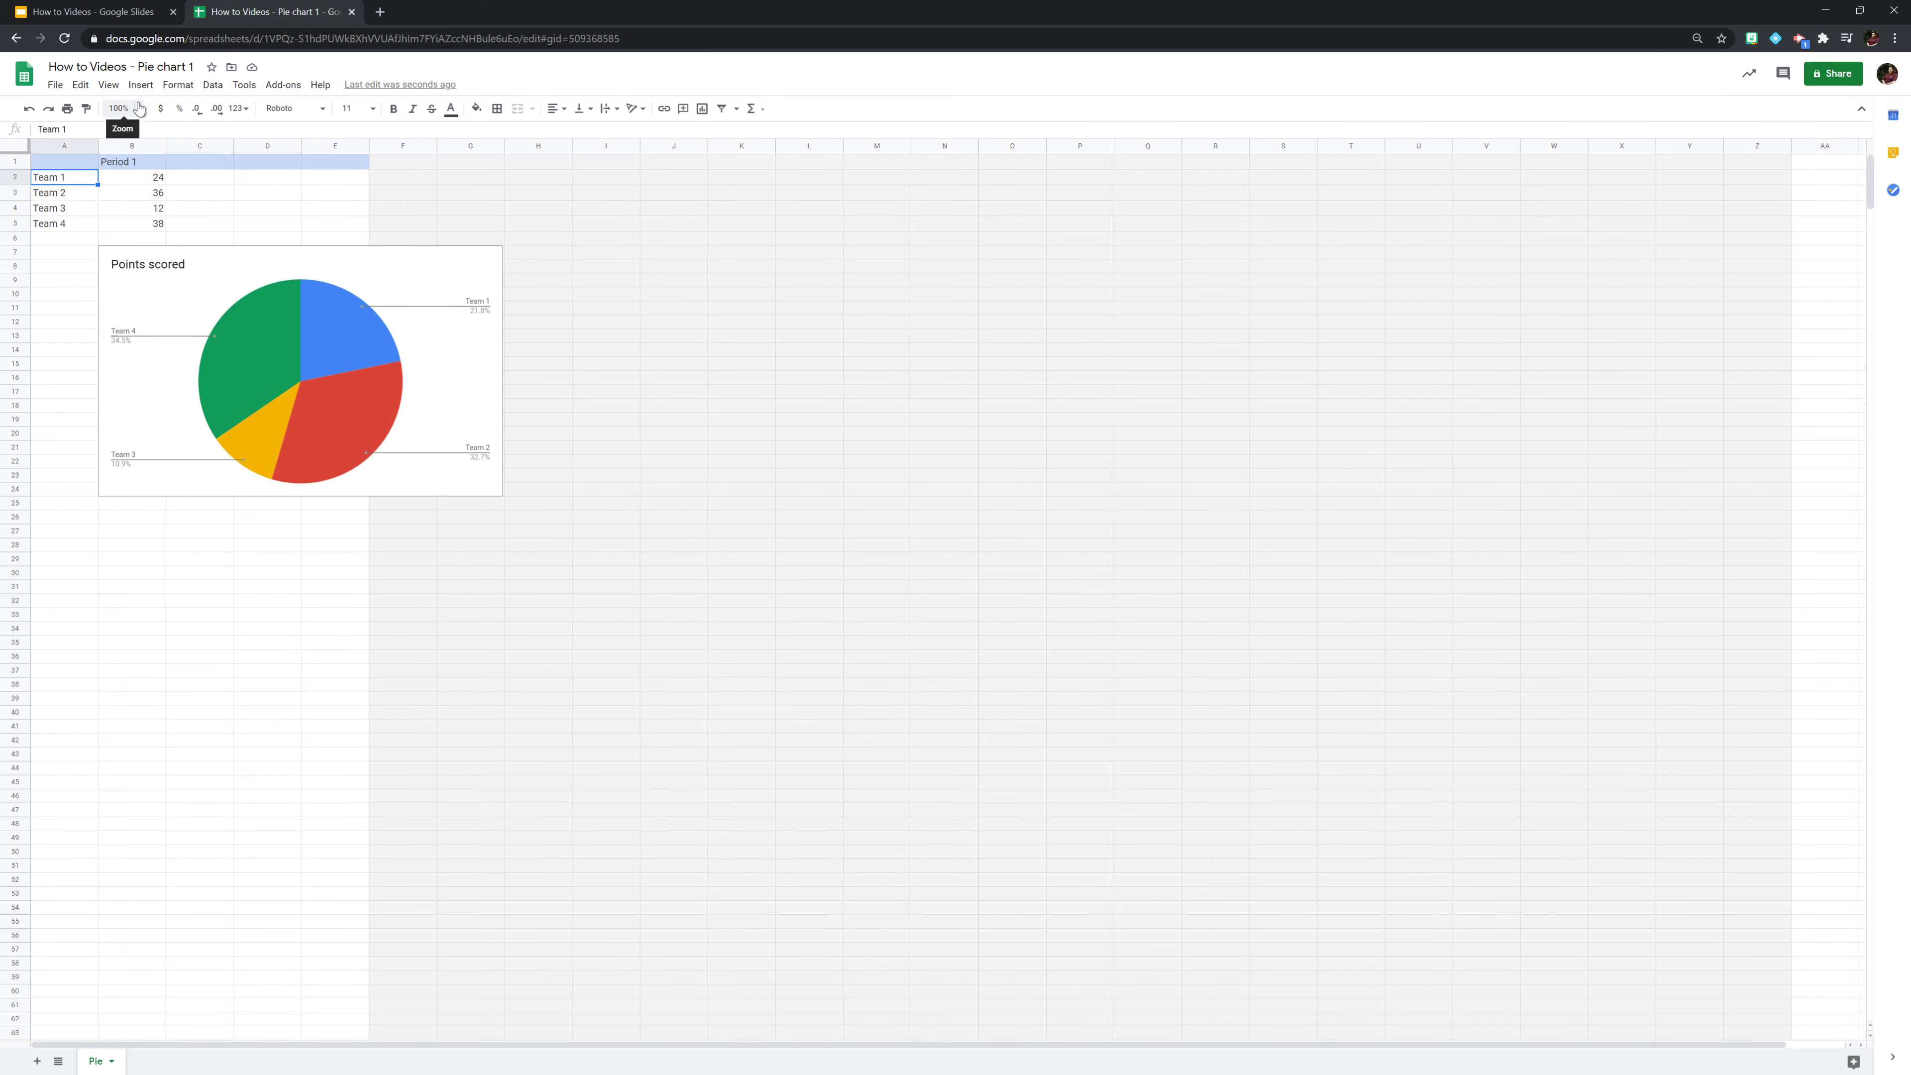
click(124, 107)
click(121, 271)
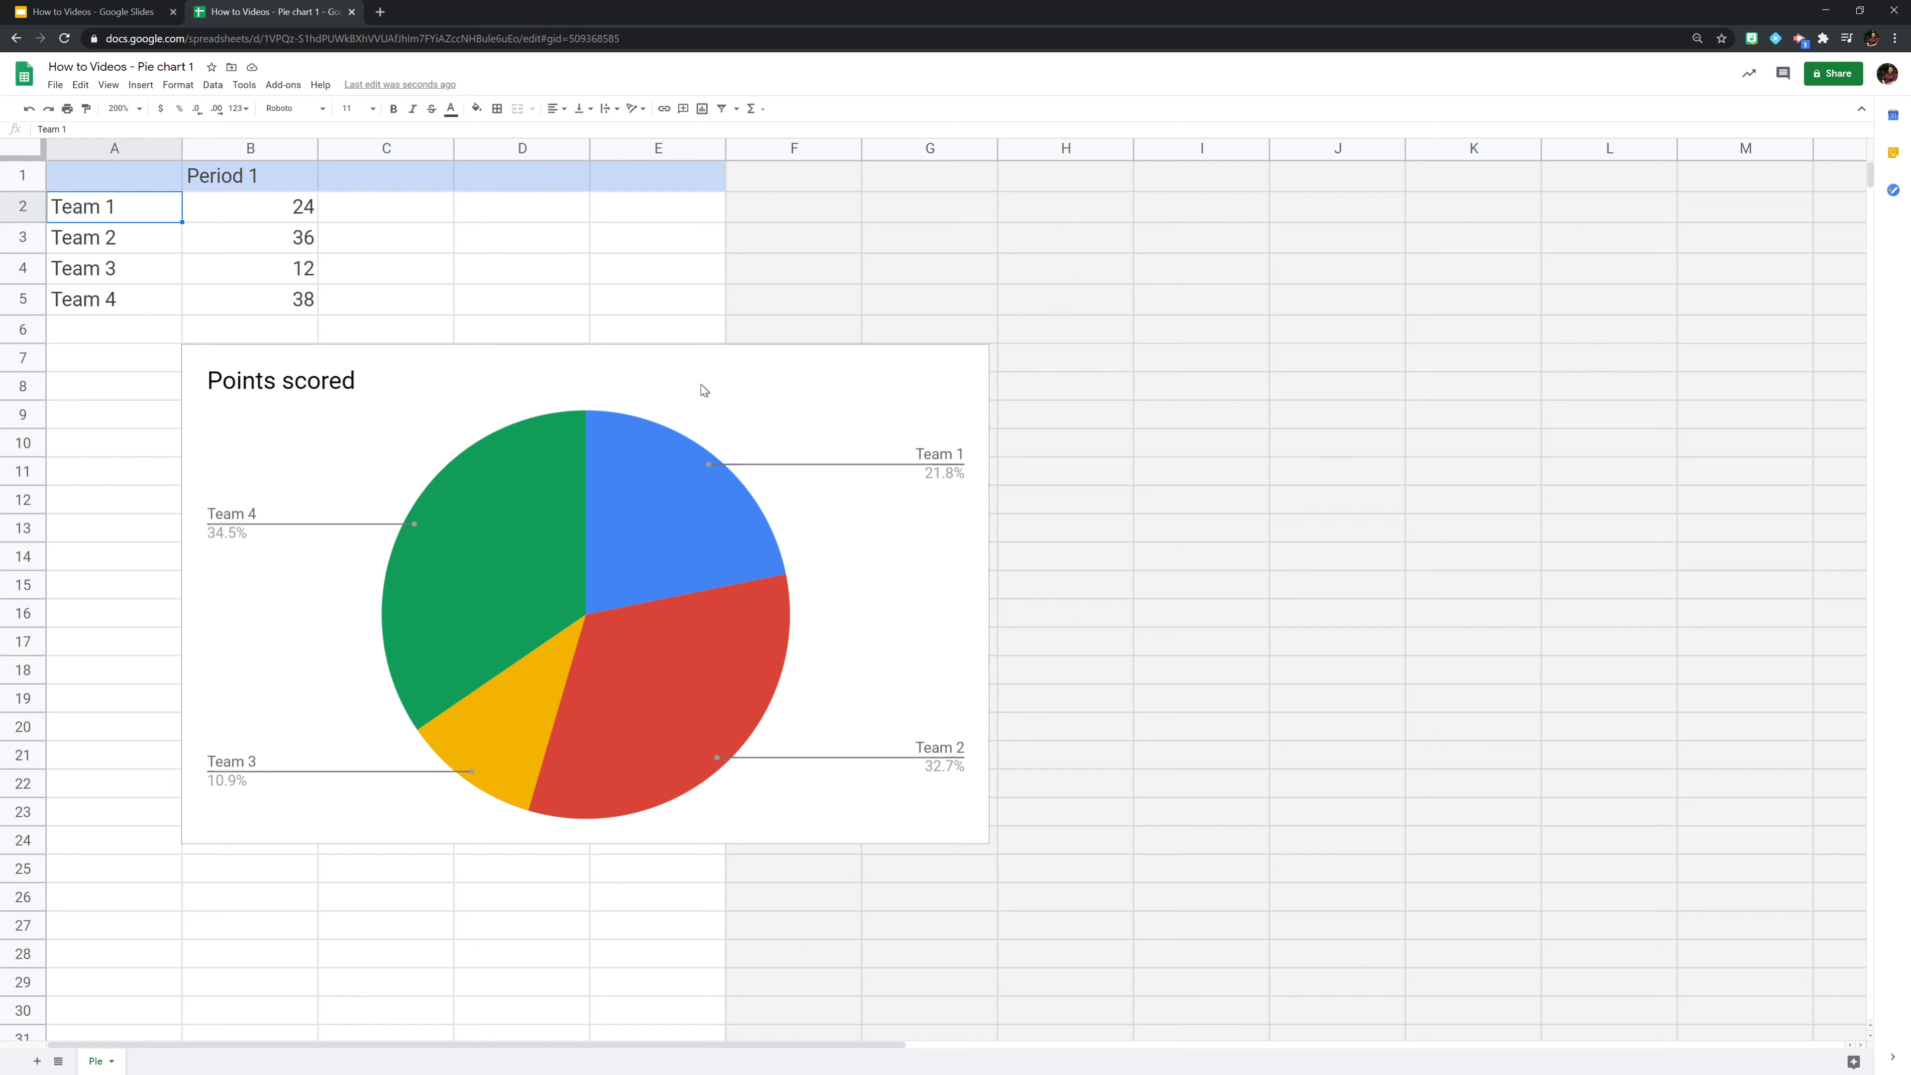
Replace the sample table with headers Hair Color and Frequency and rows Black 14, Brown 10, Blonde 7, Red 3, Other 2.
click(87, 181)
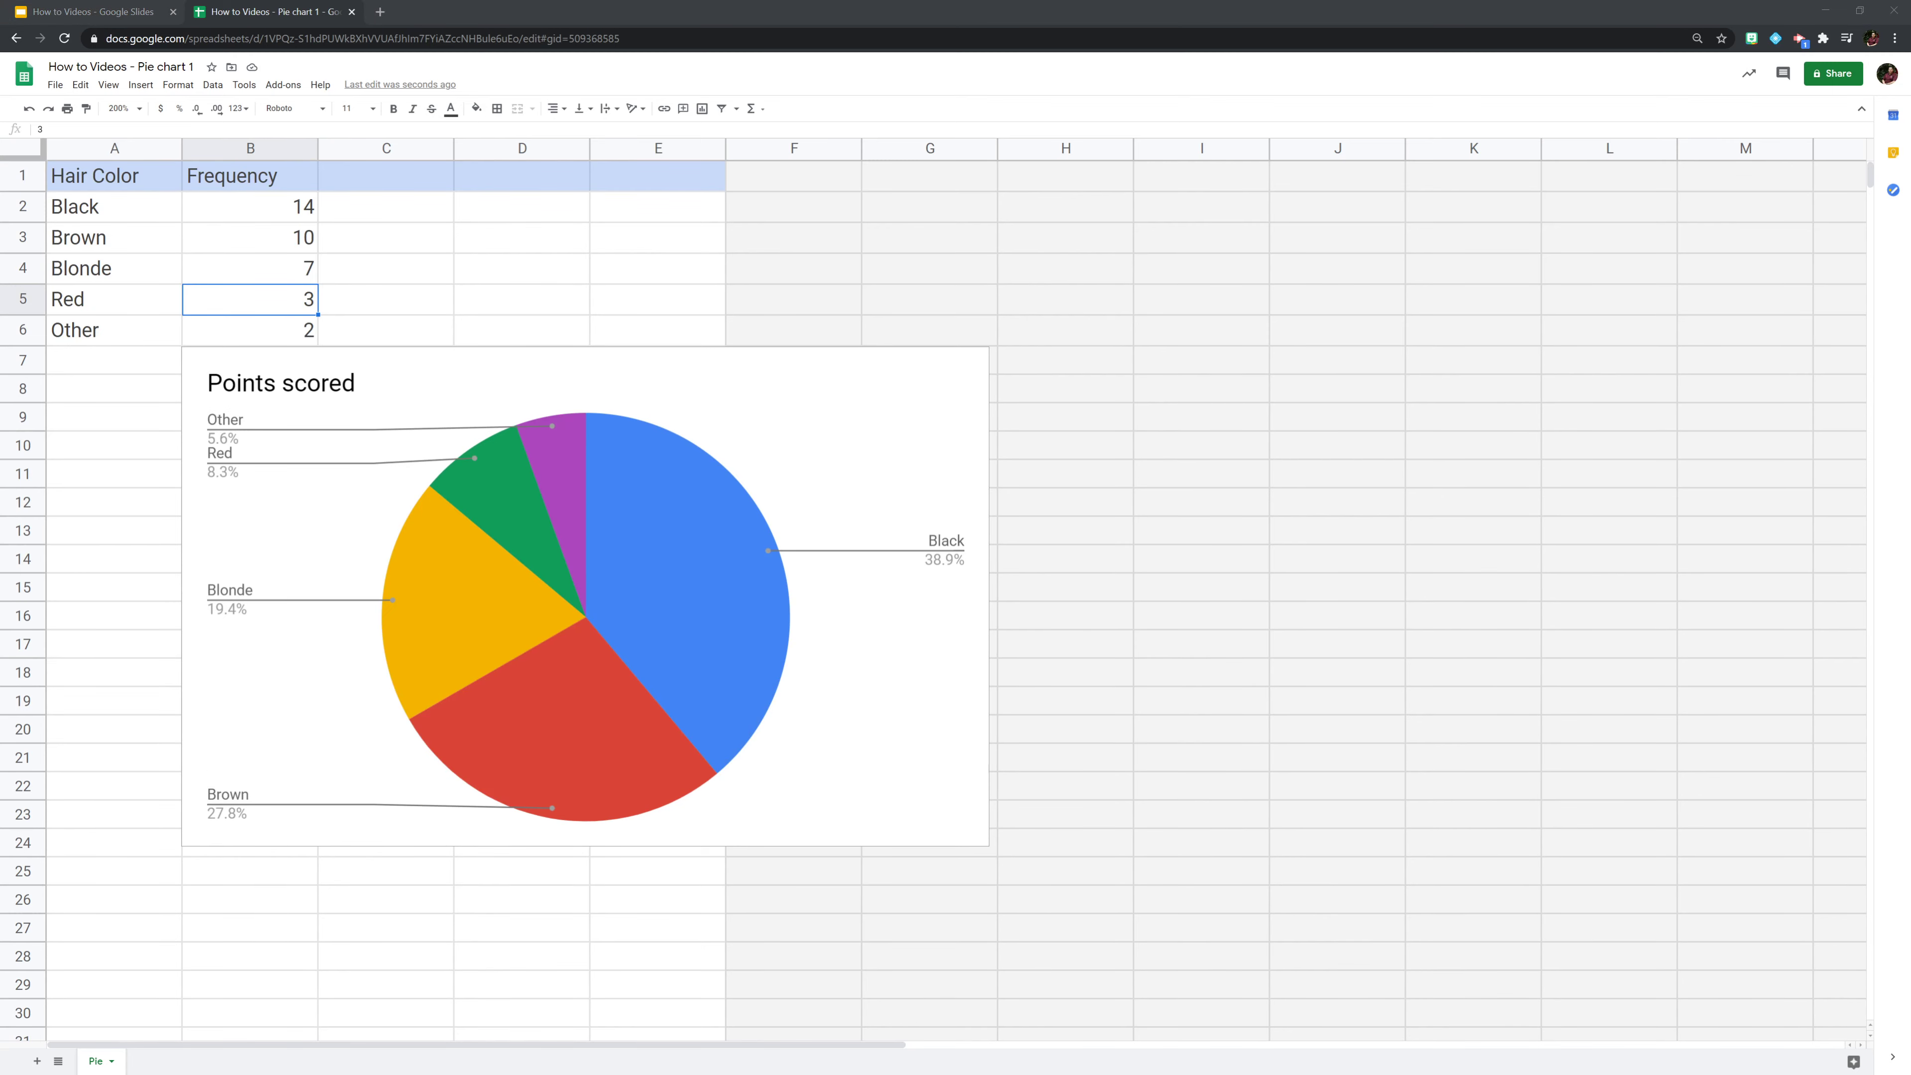
click(95, 176)
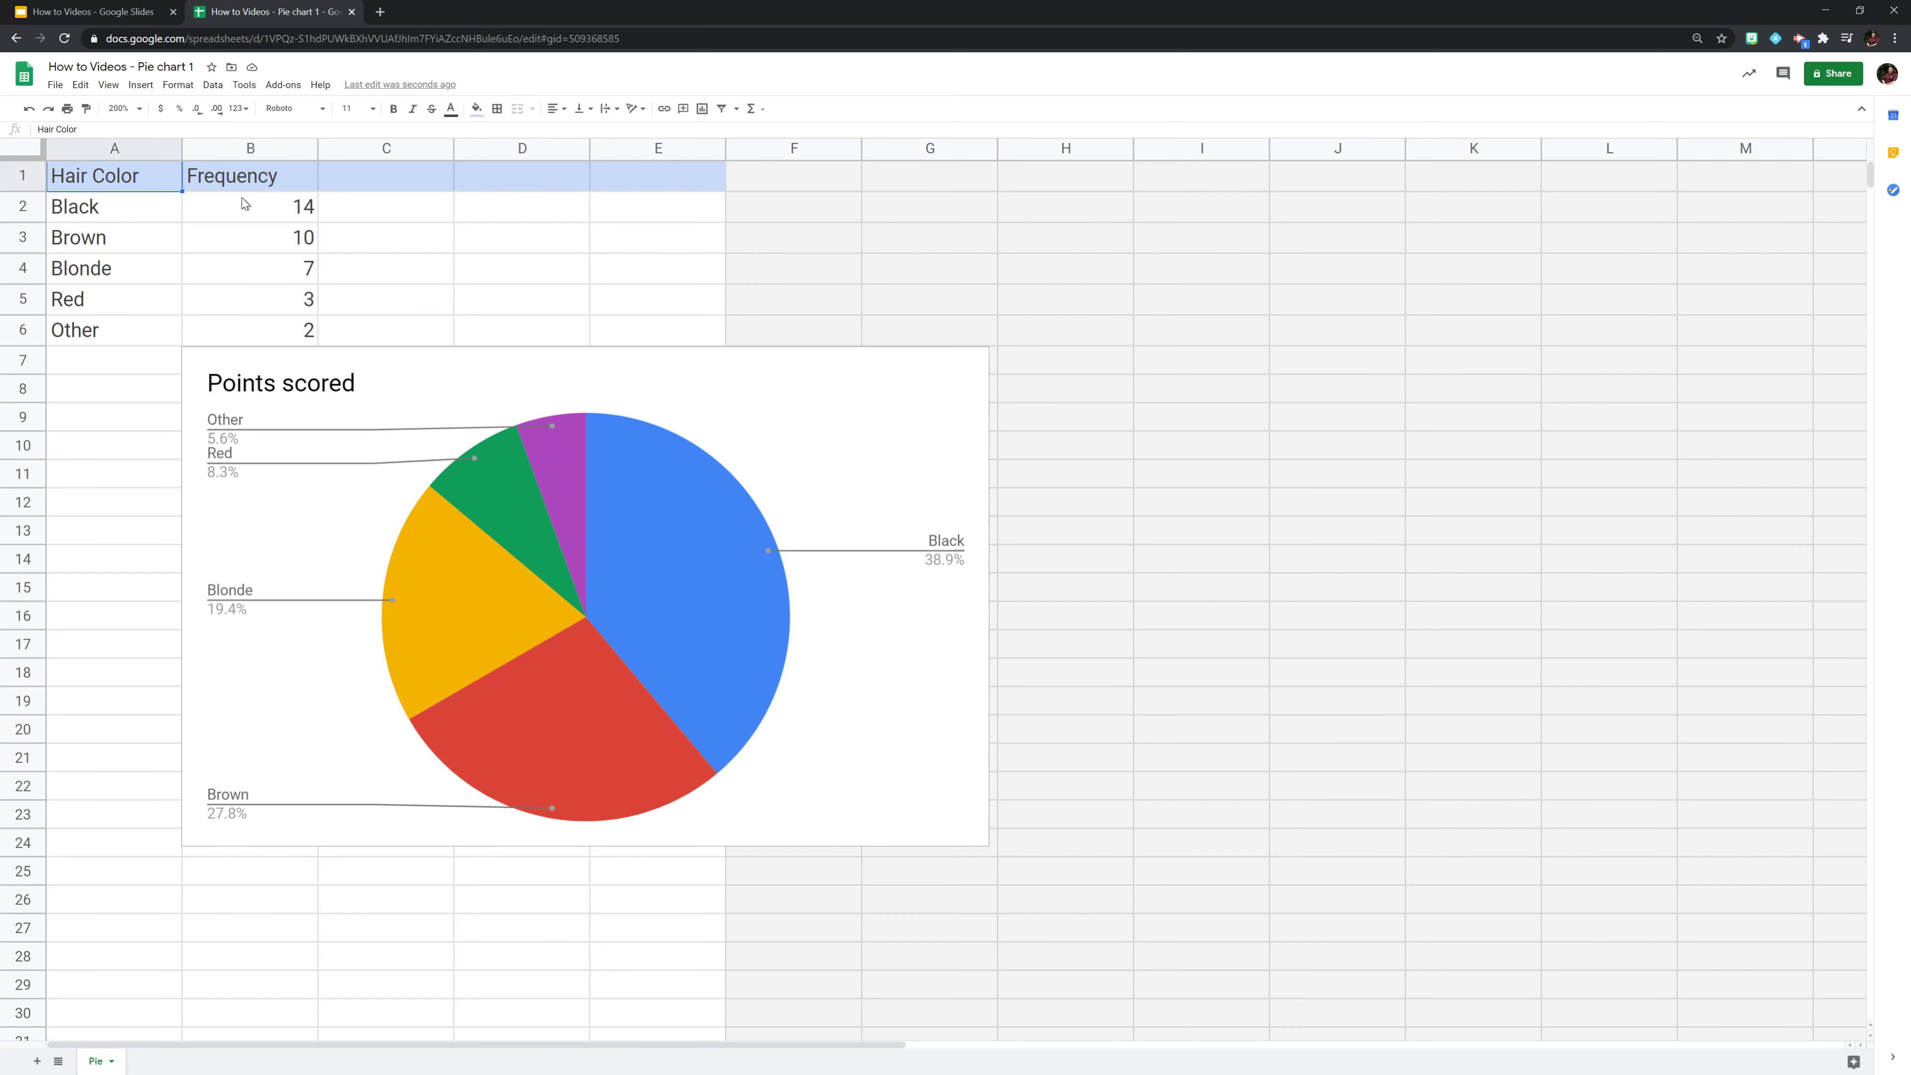
click(271, 218)
click(284, 339)
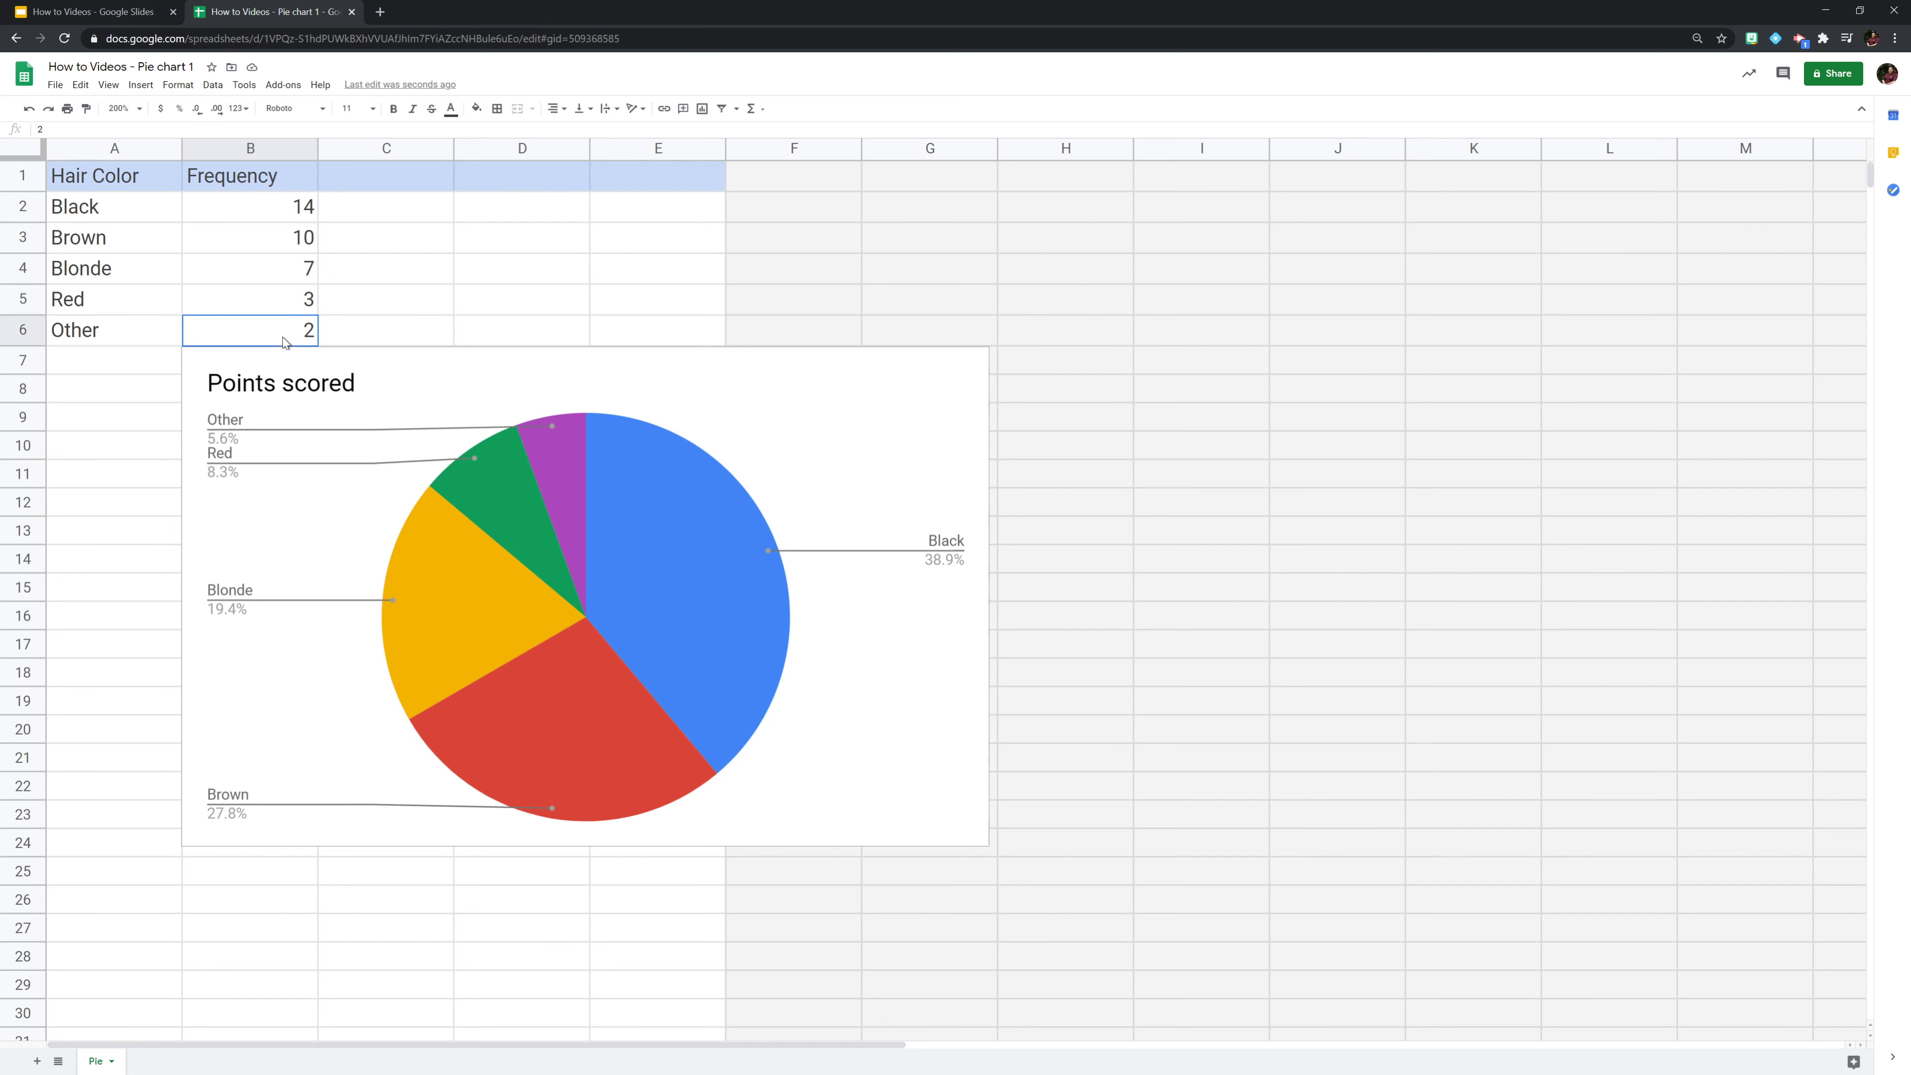
click(98, 11)
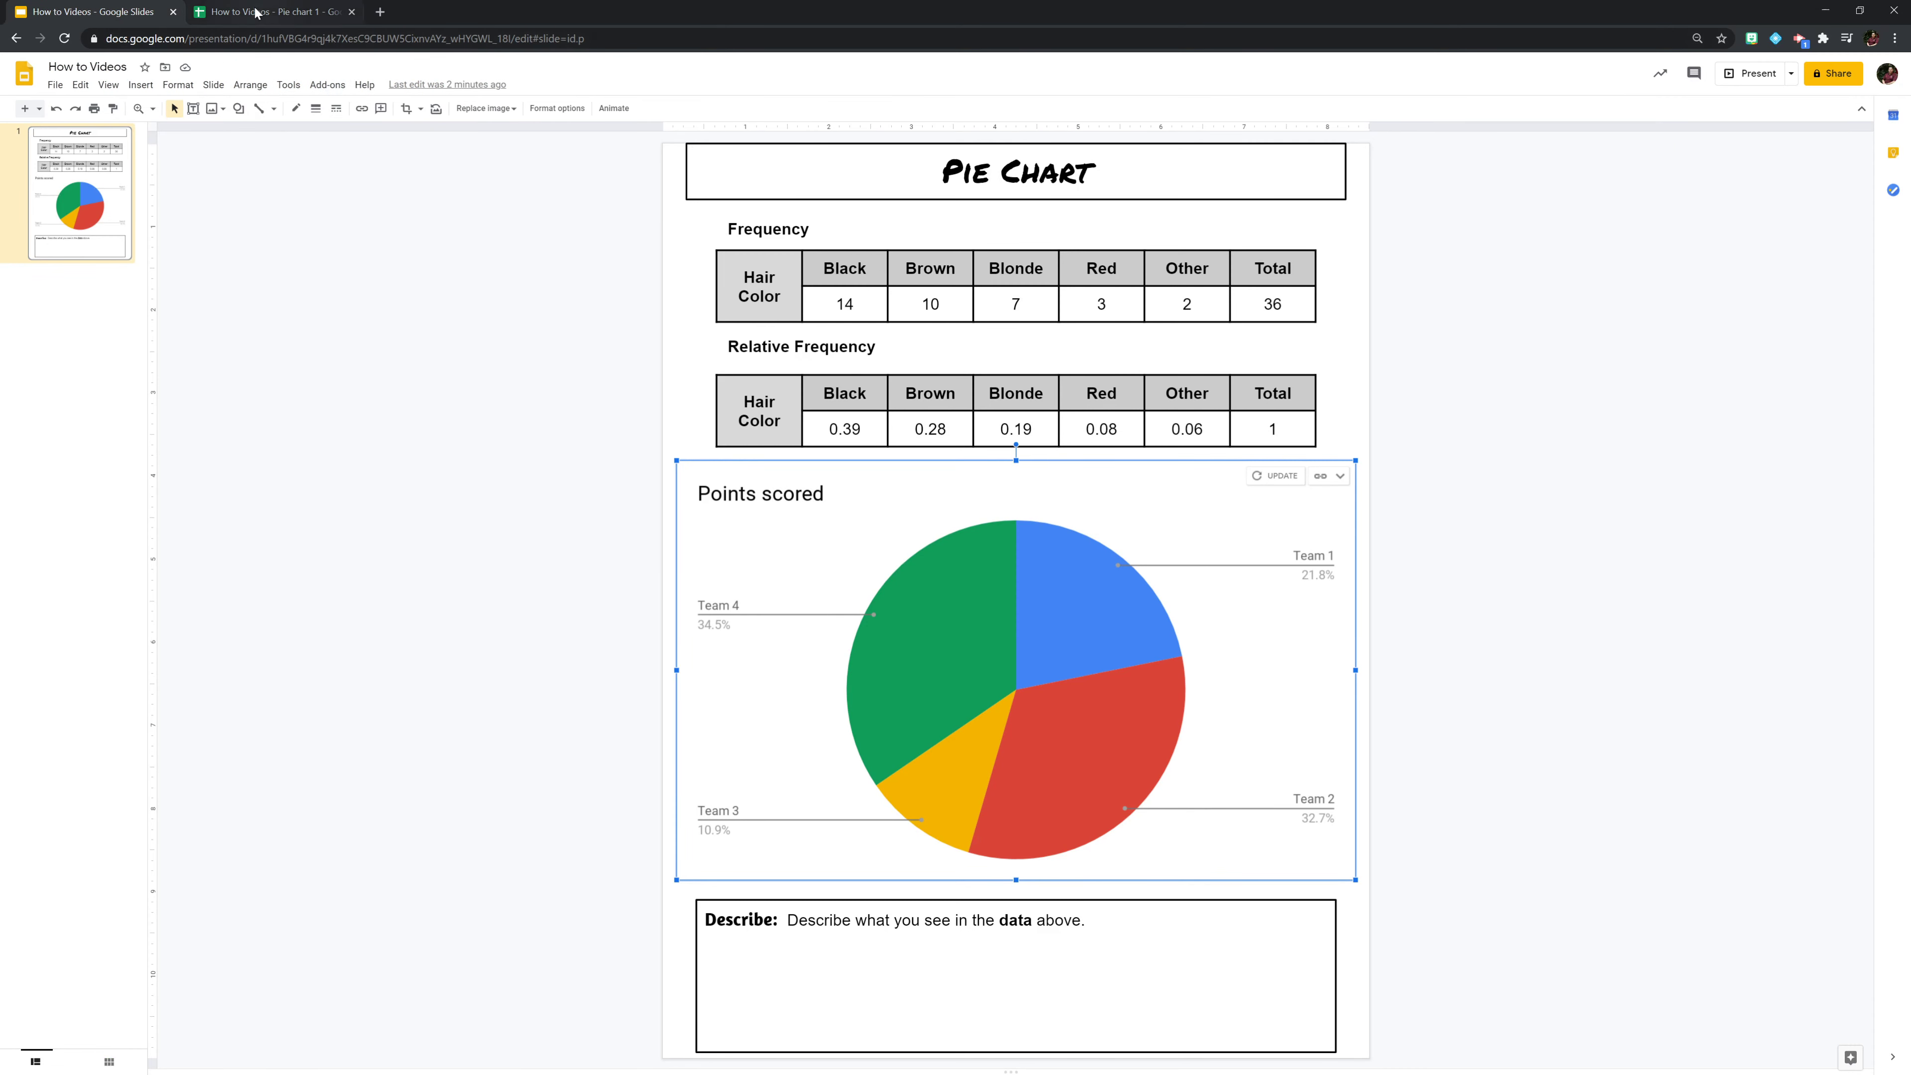
click(271, 11)
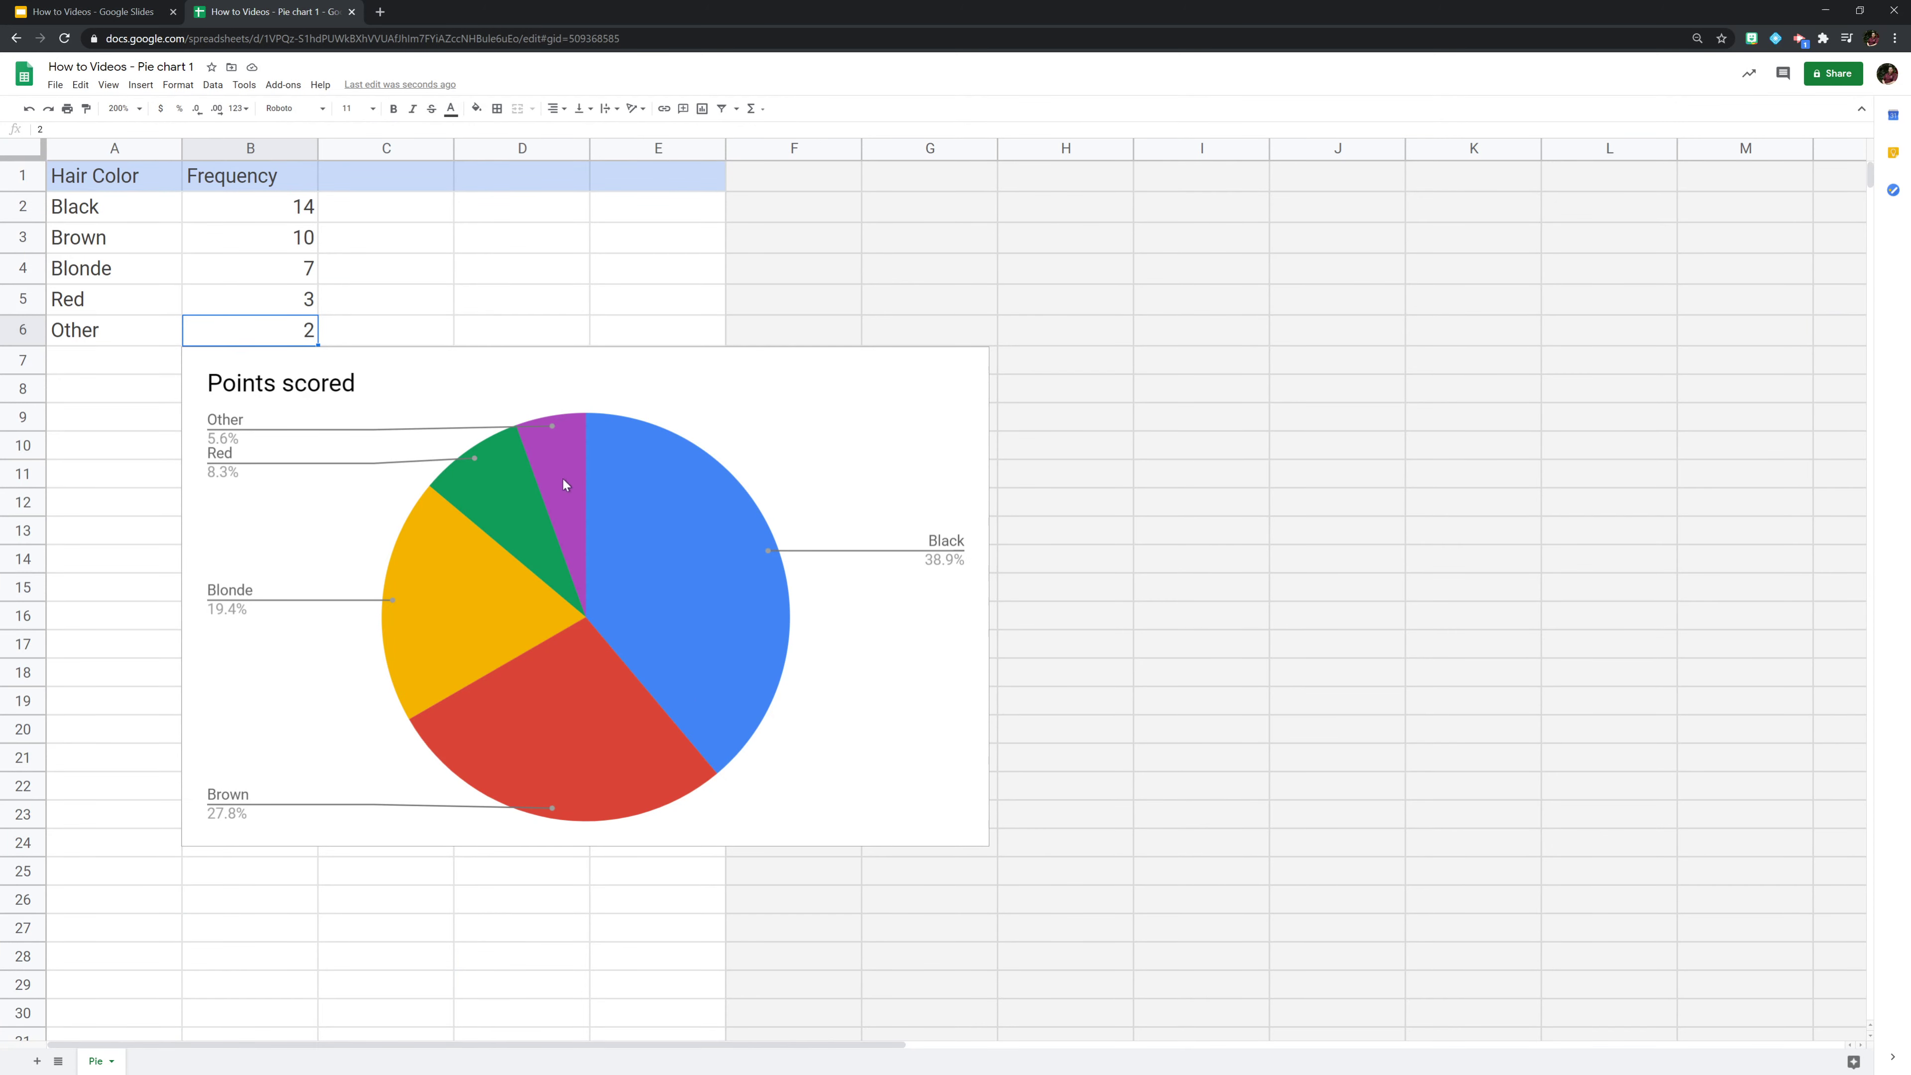
Change the chart title to "Hair Color Pie Chart".
click(360, 386)
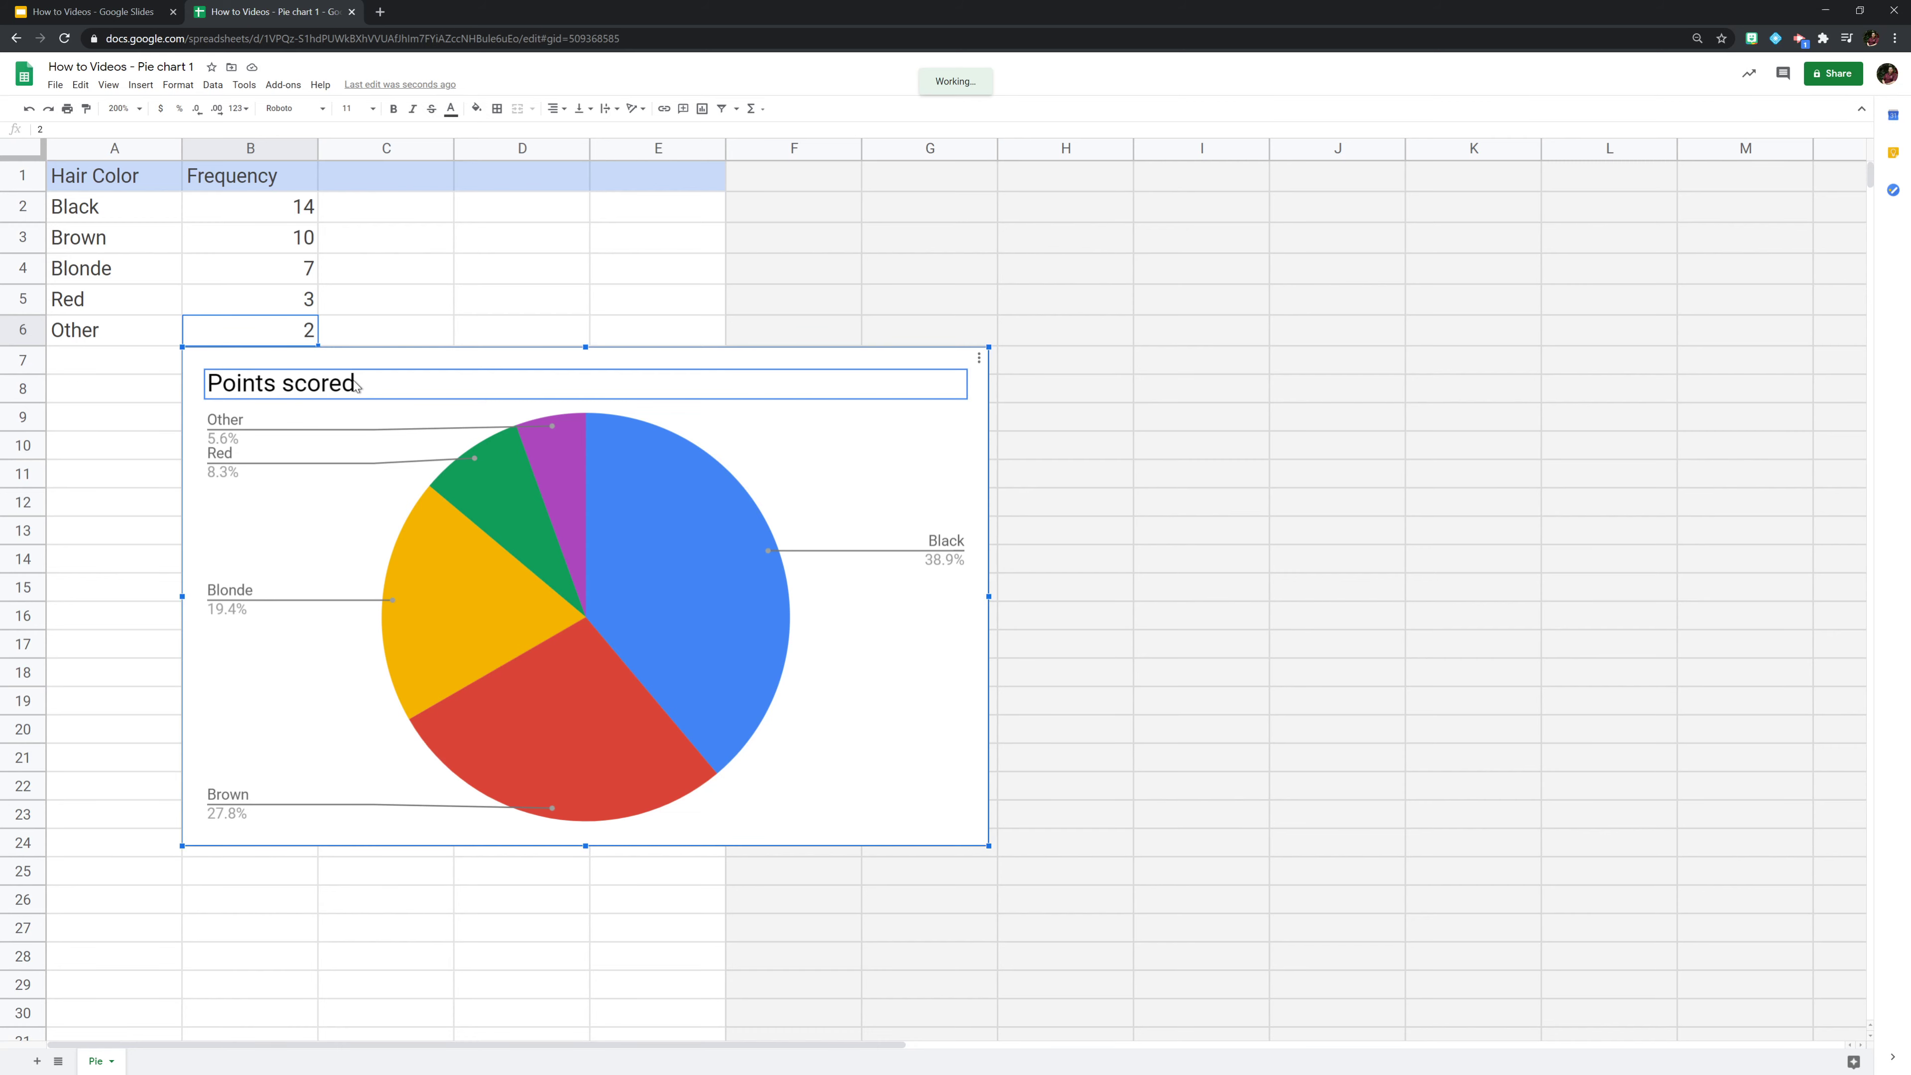
double_click(373, 387)
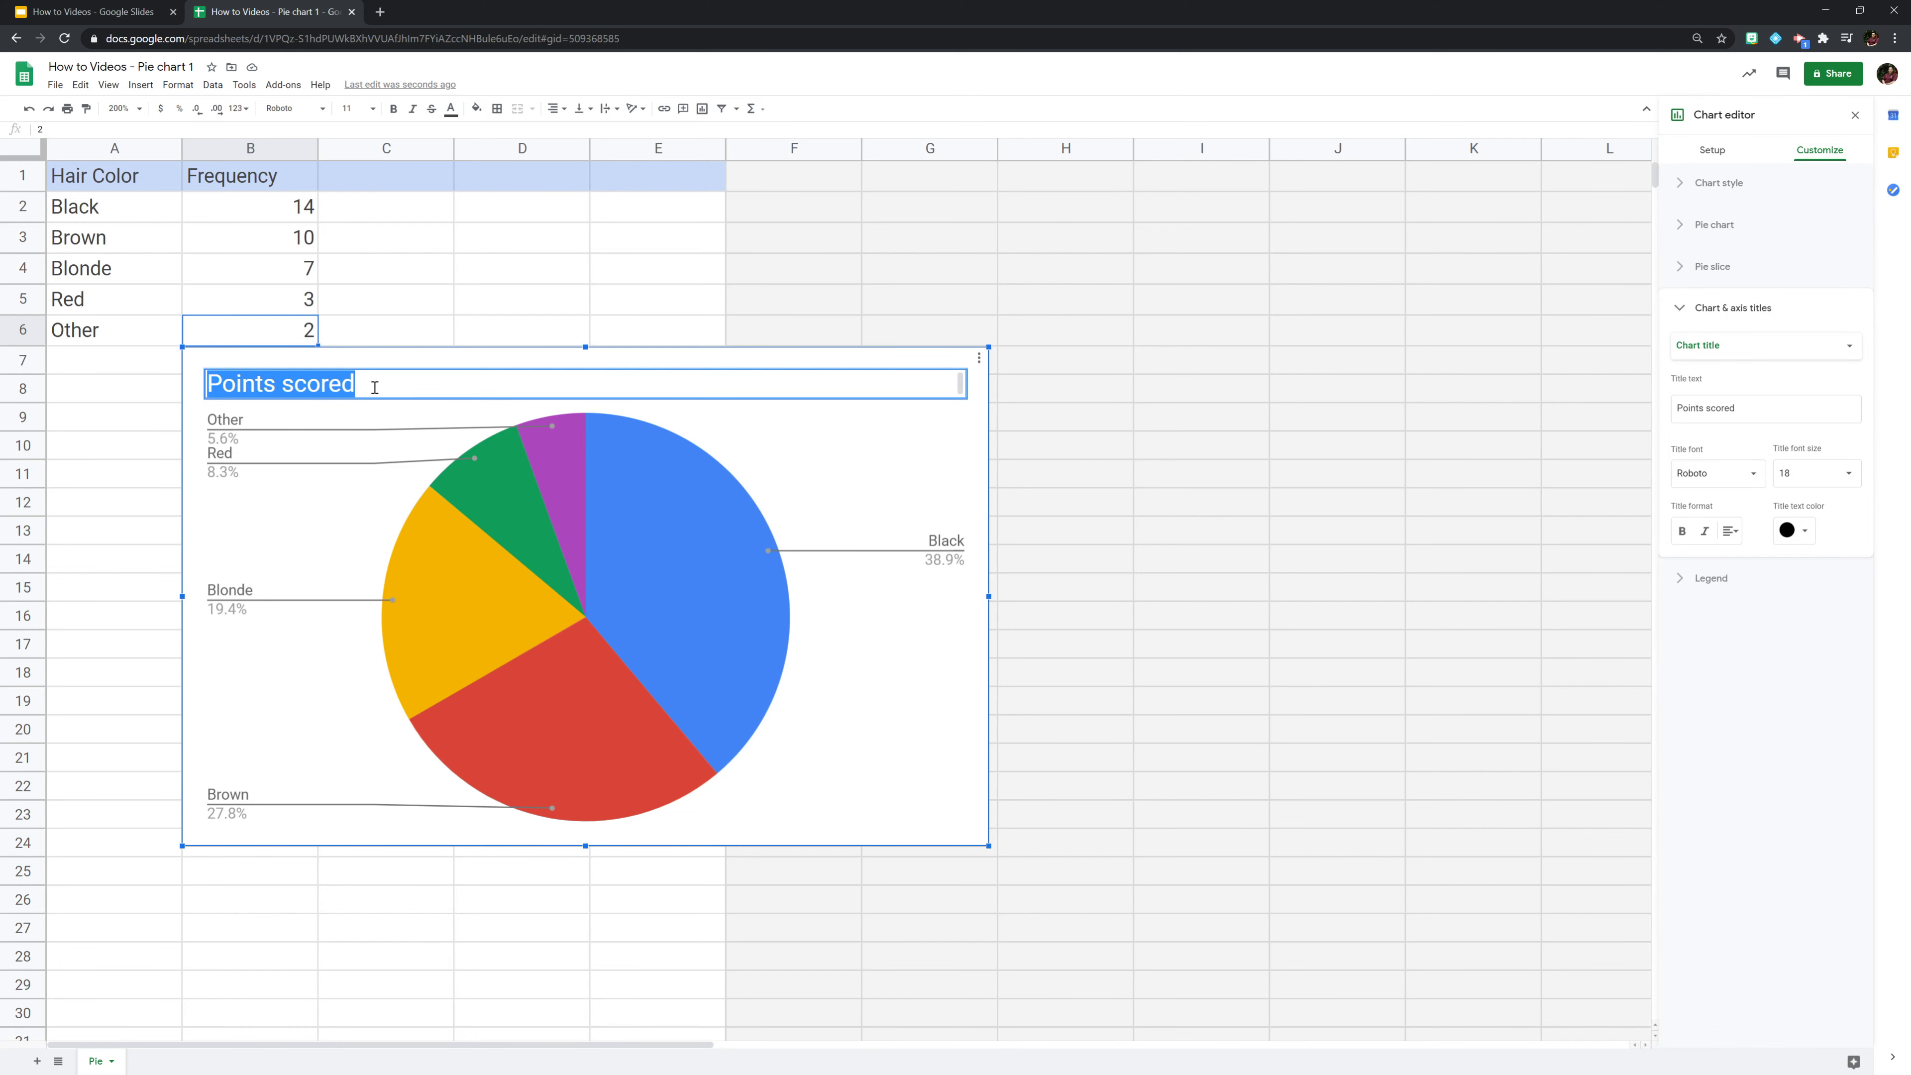
text(H)
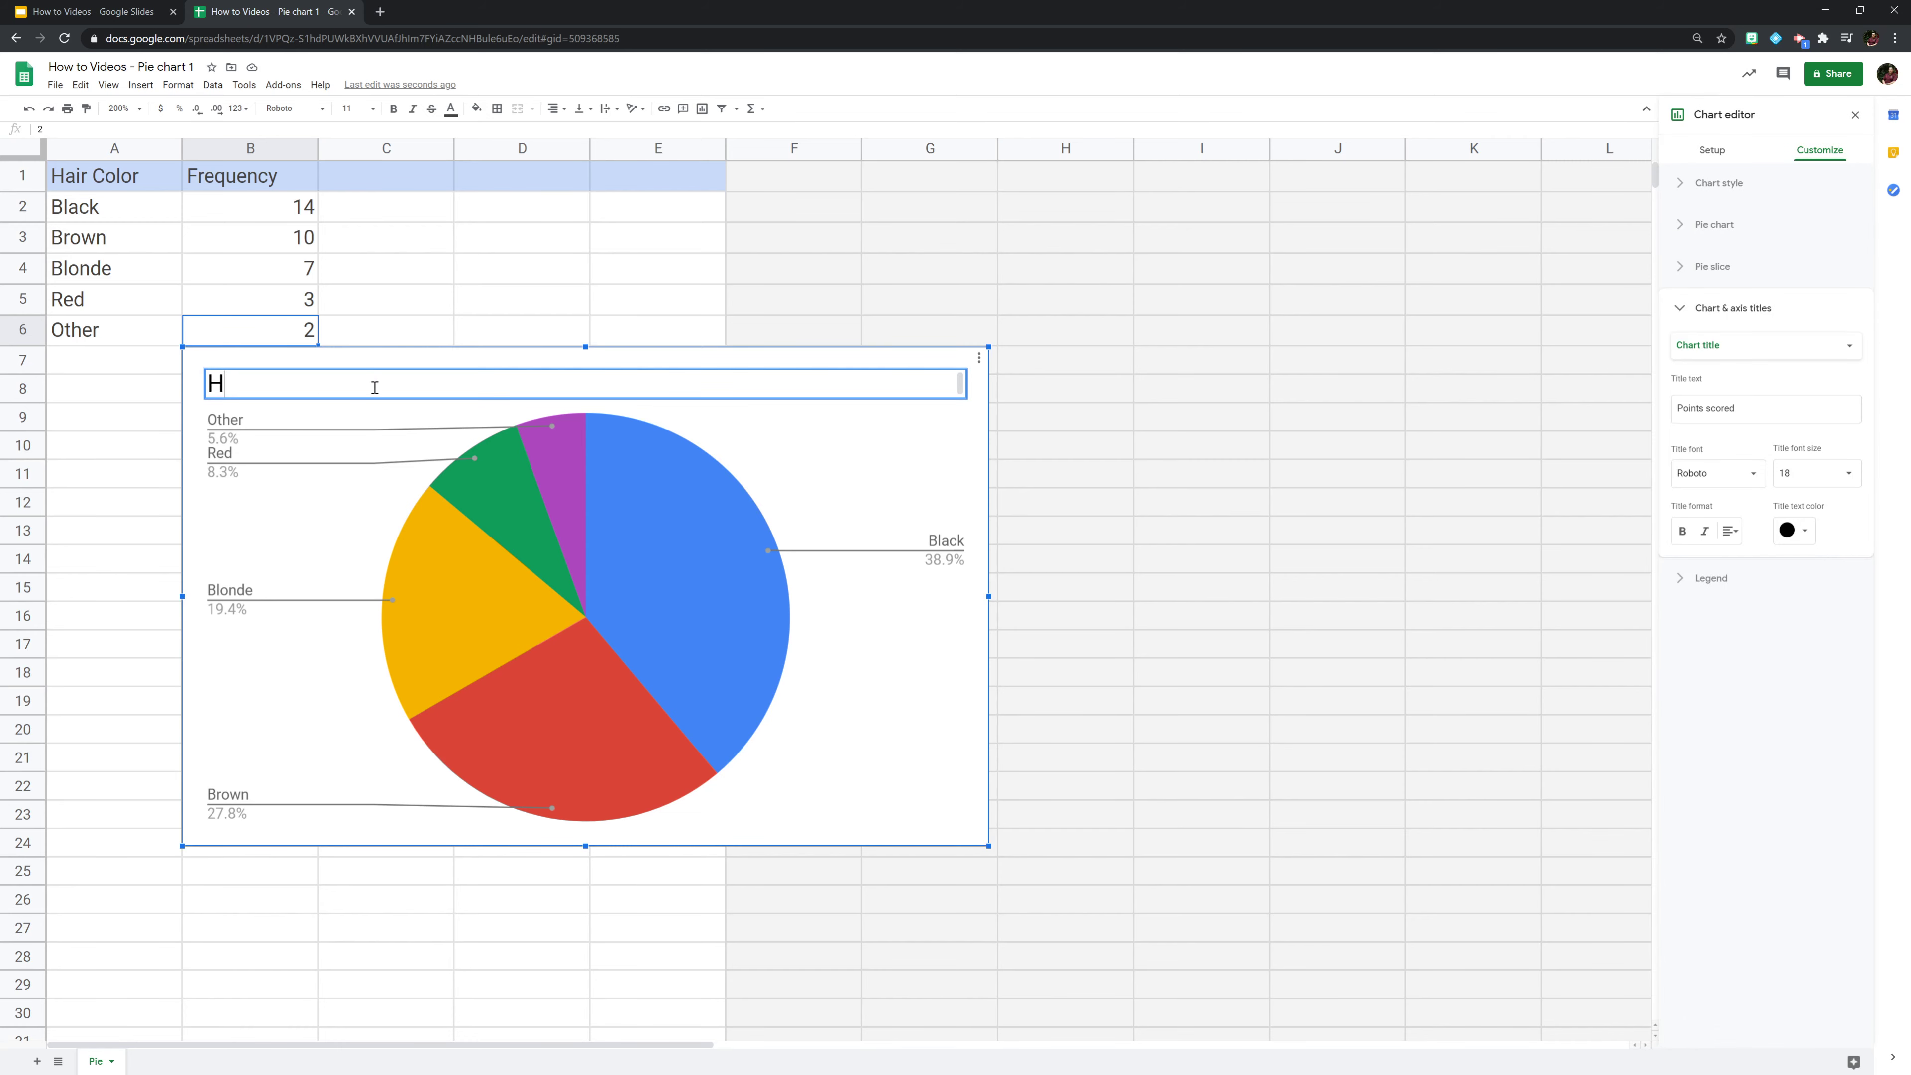
text(air Color Pie Chart)
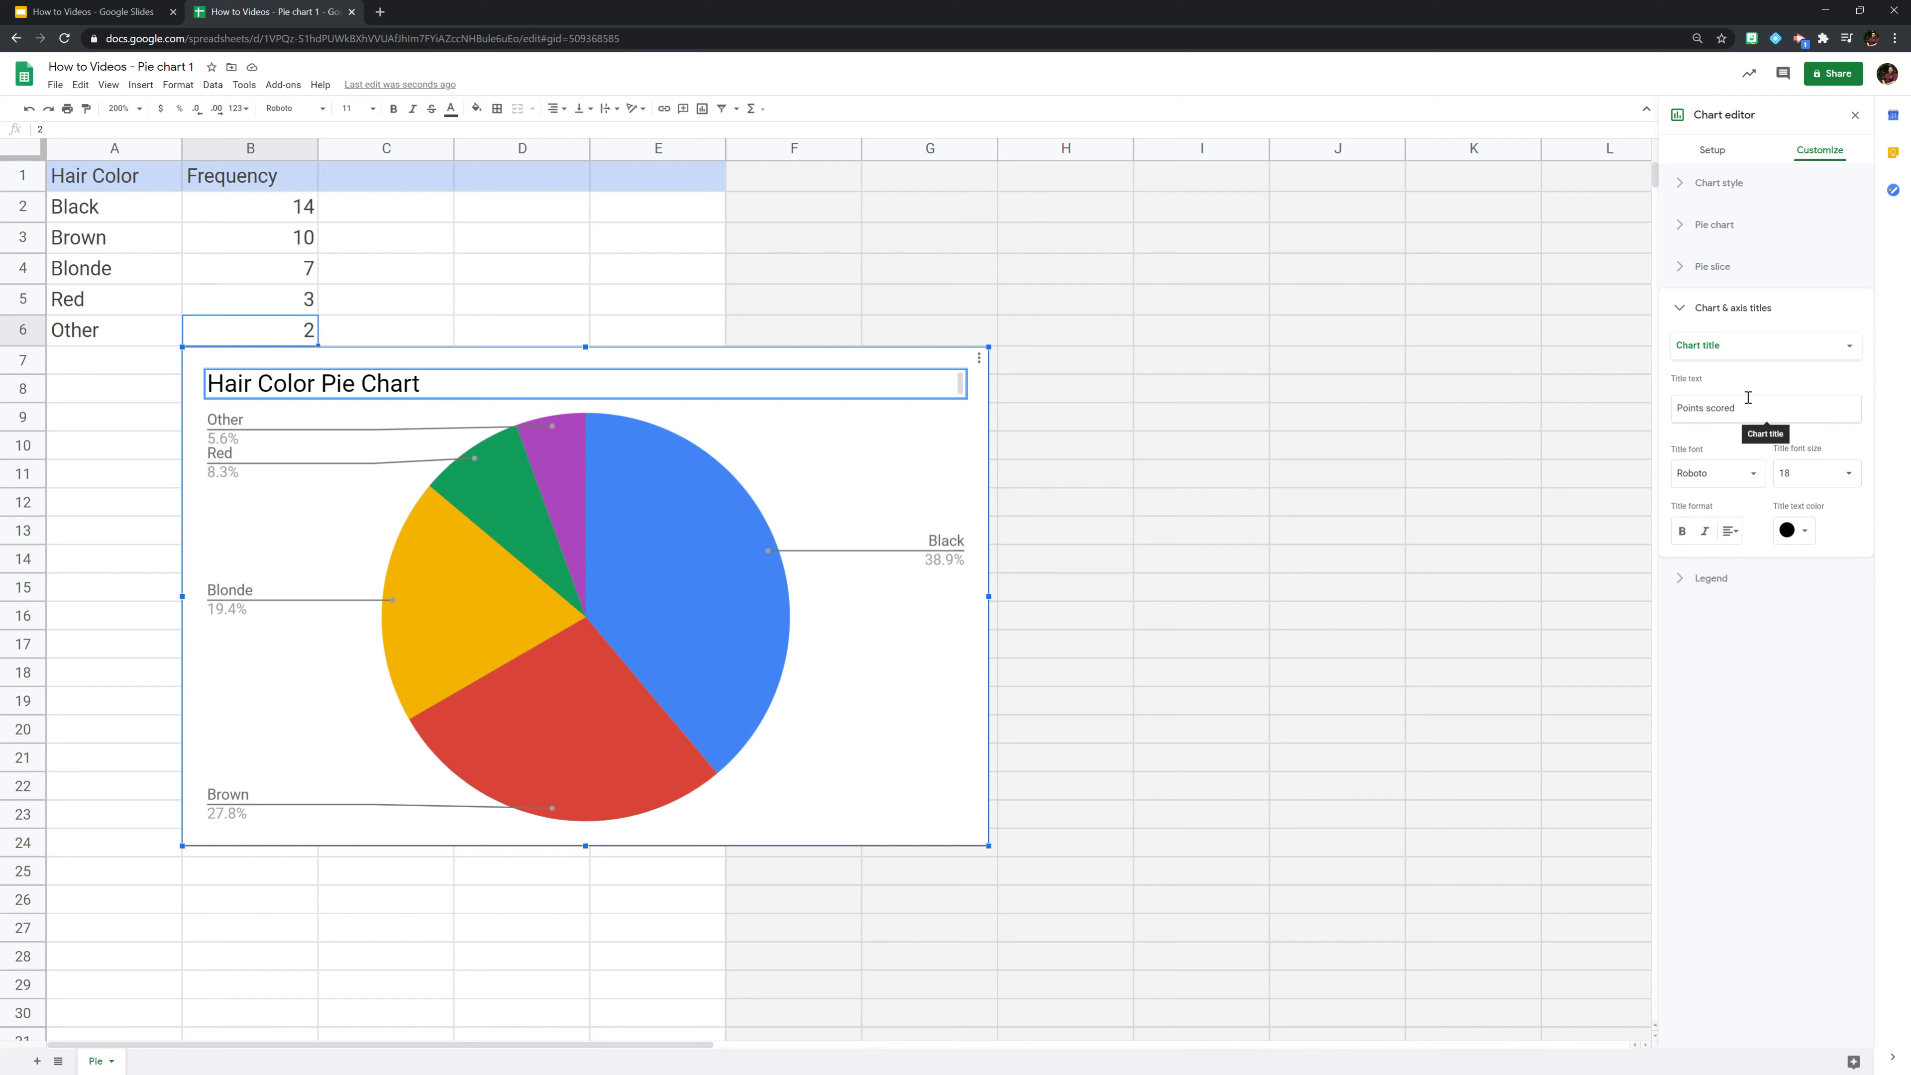
Recolor the chart's Black slice black and its Brown slice dark brown.
click(1684, 269)
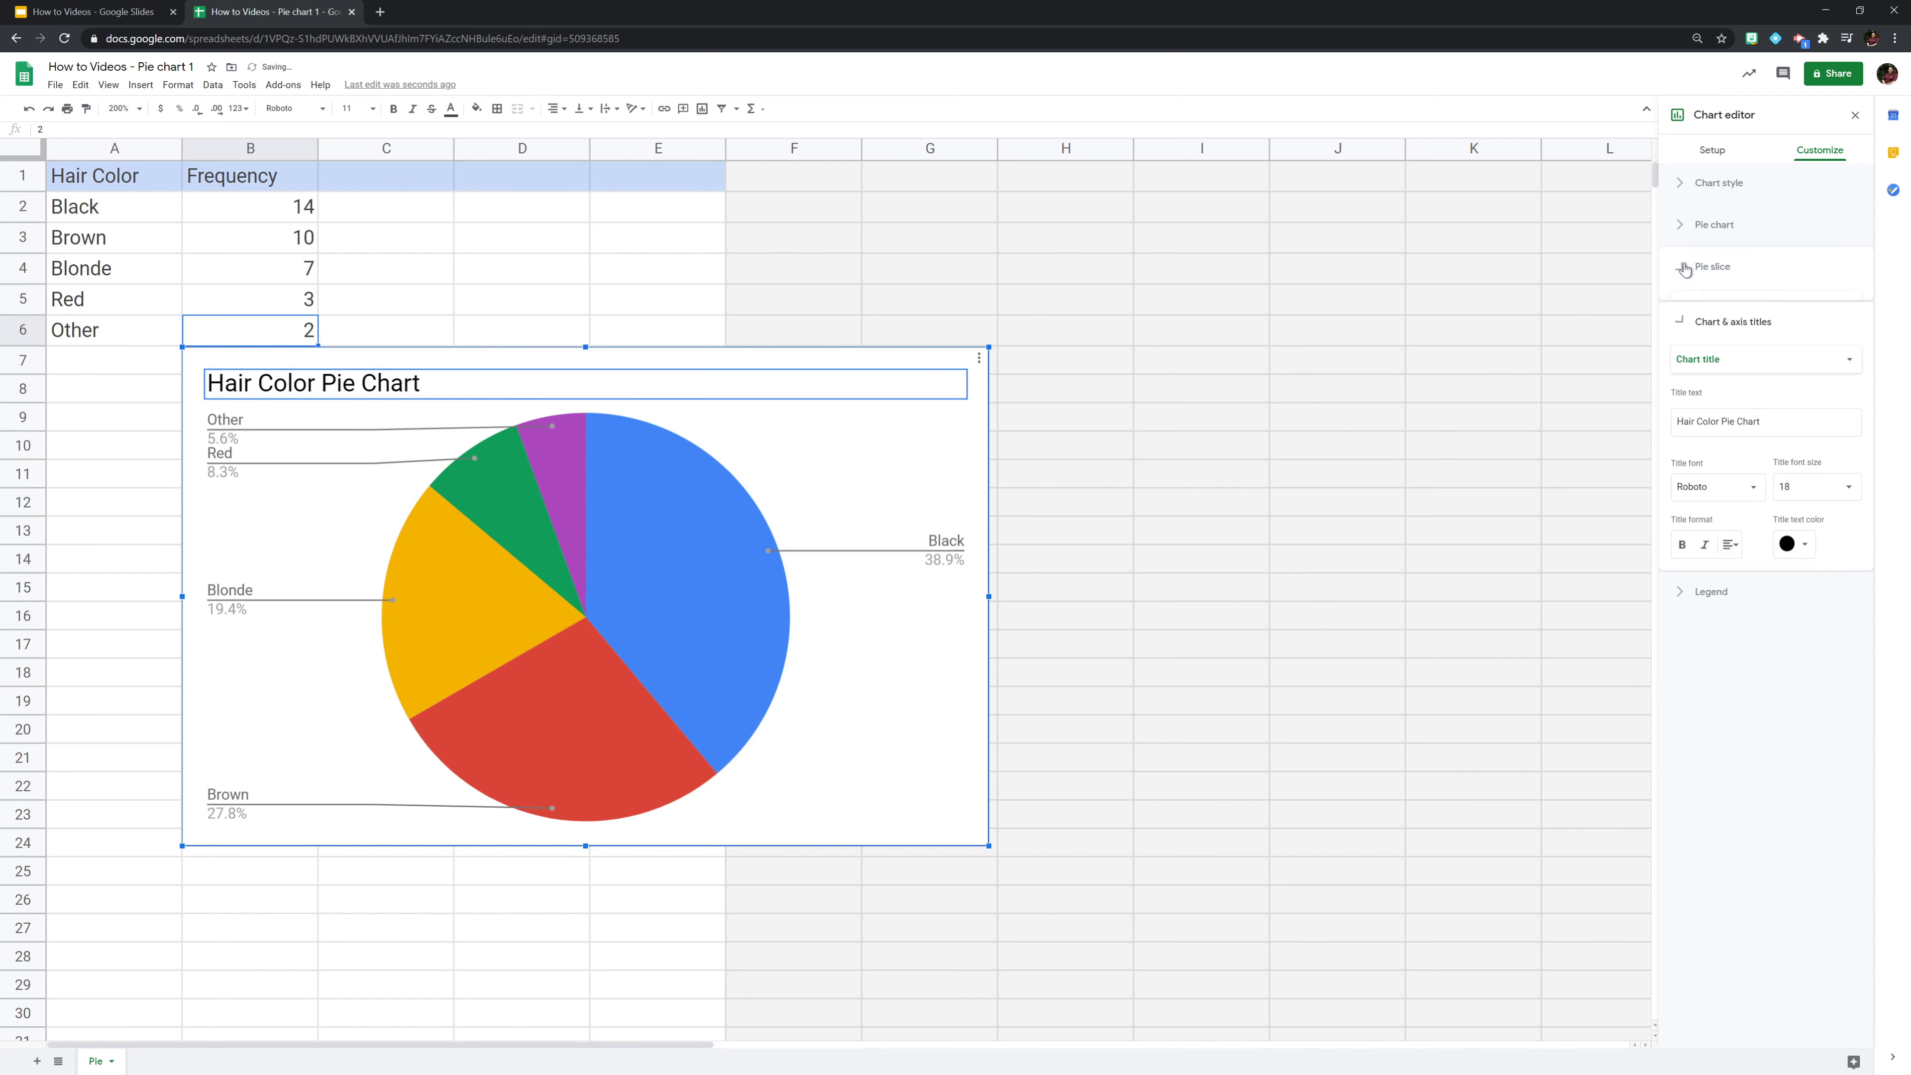
click(1693, 367)
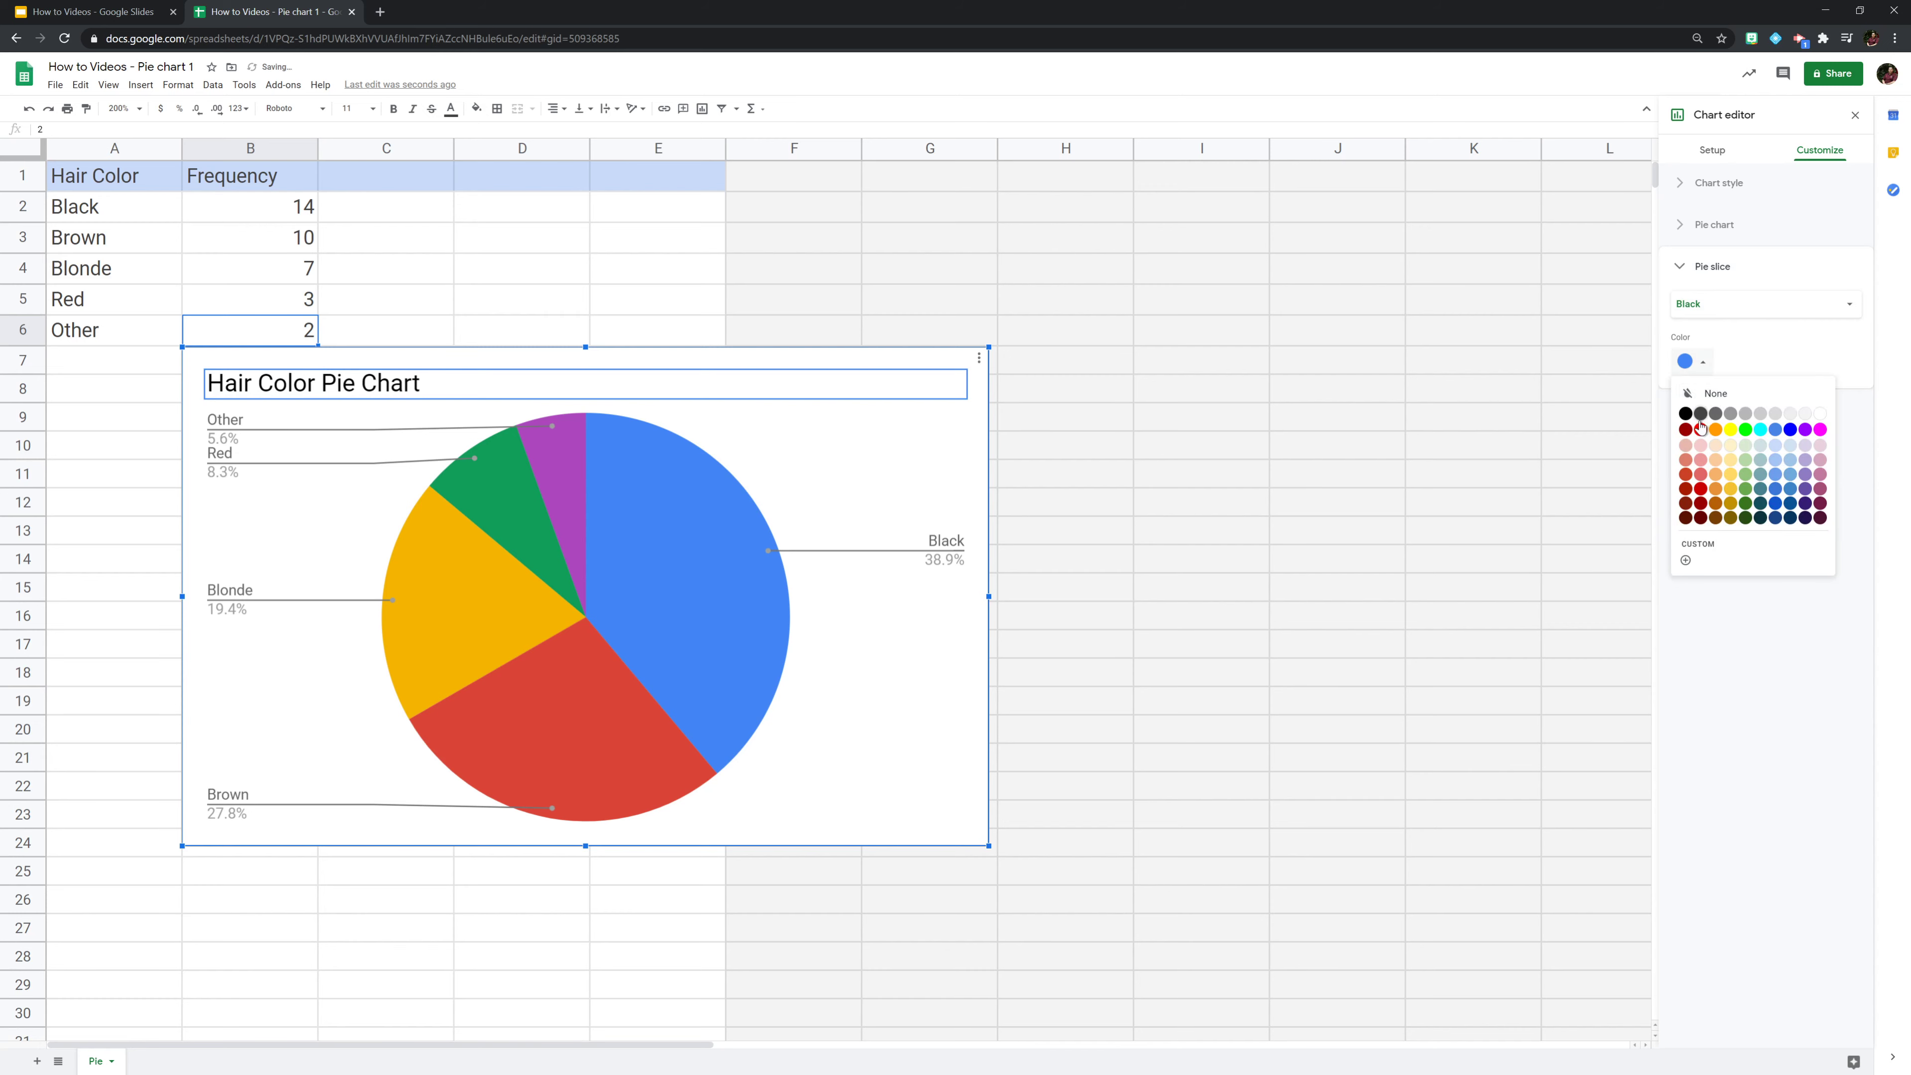
click(1685, 413)
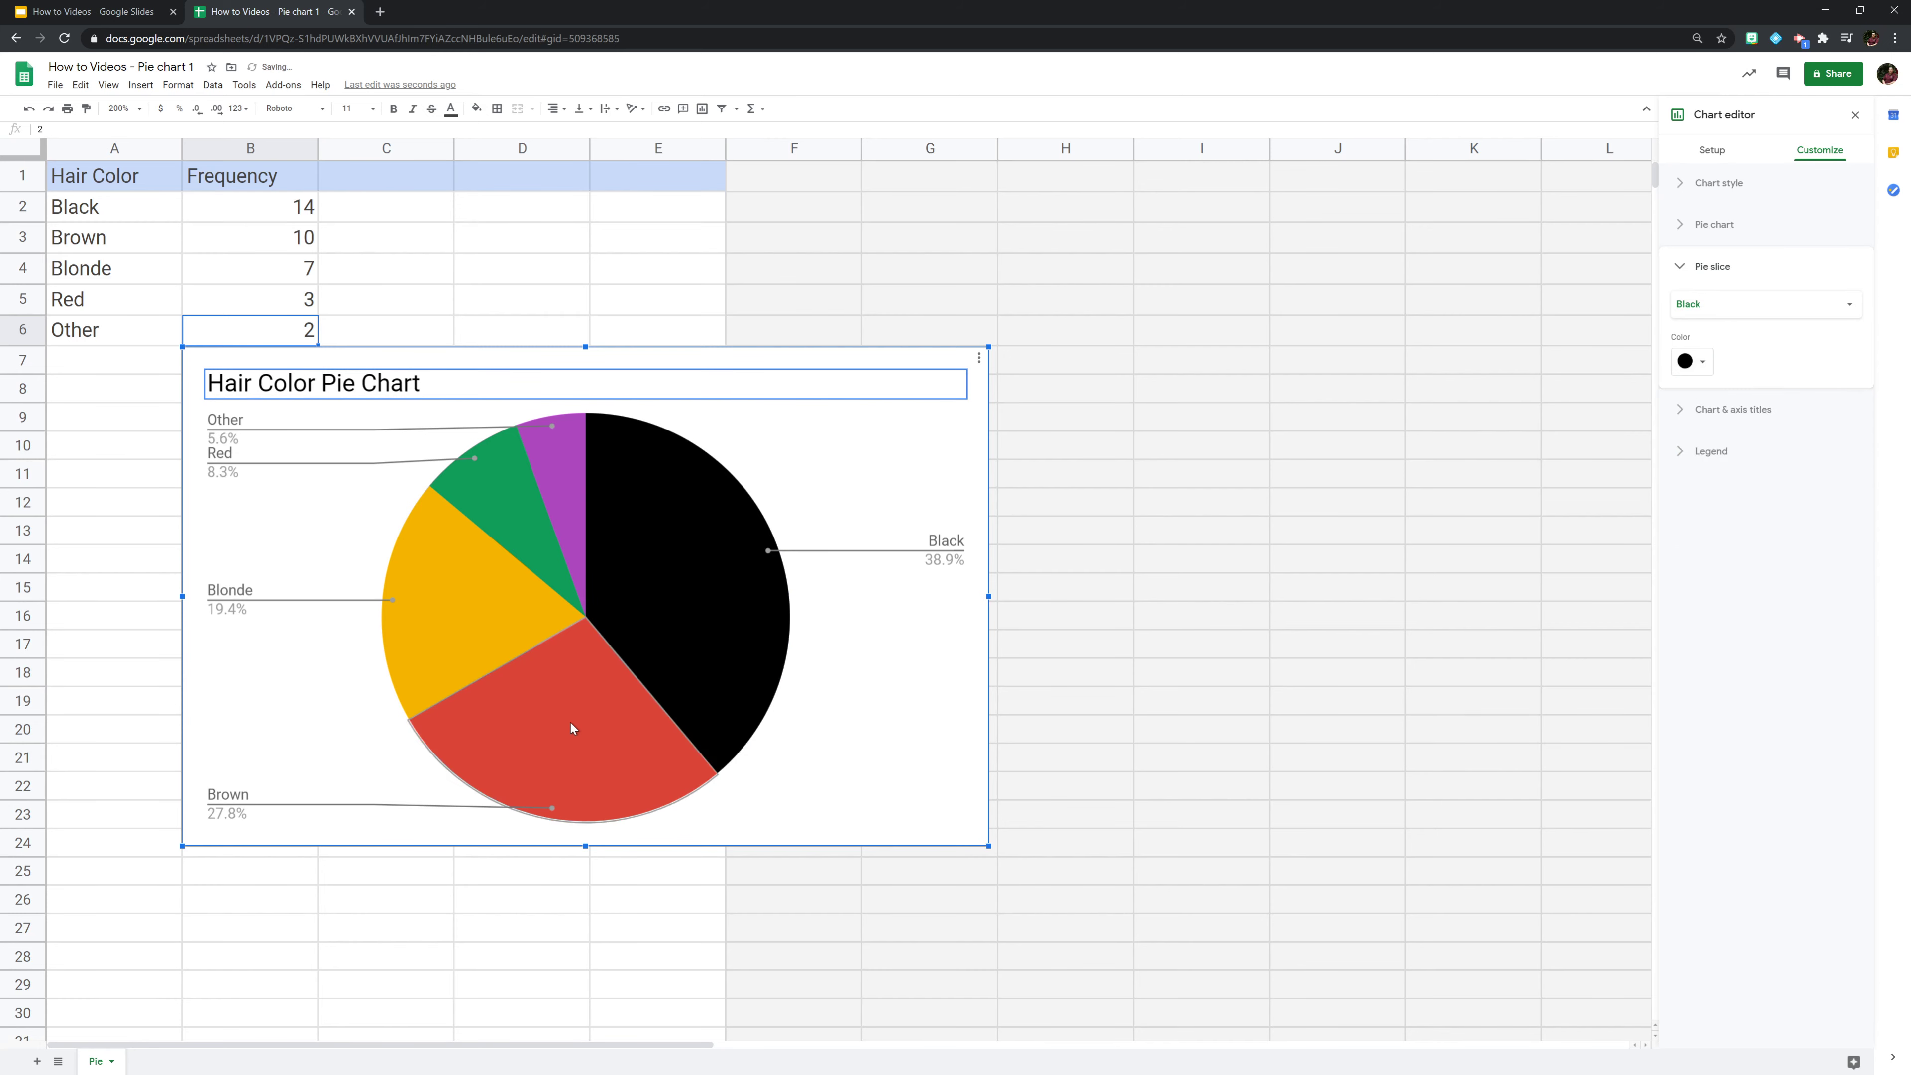
click(1723, 305)
click(1709, 323)
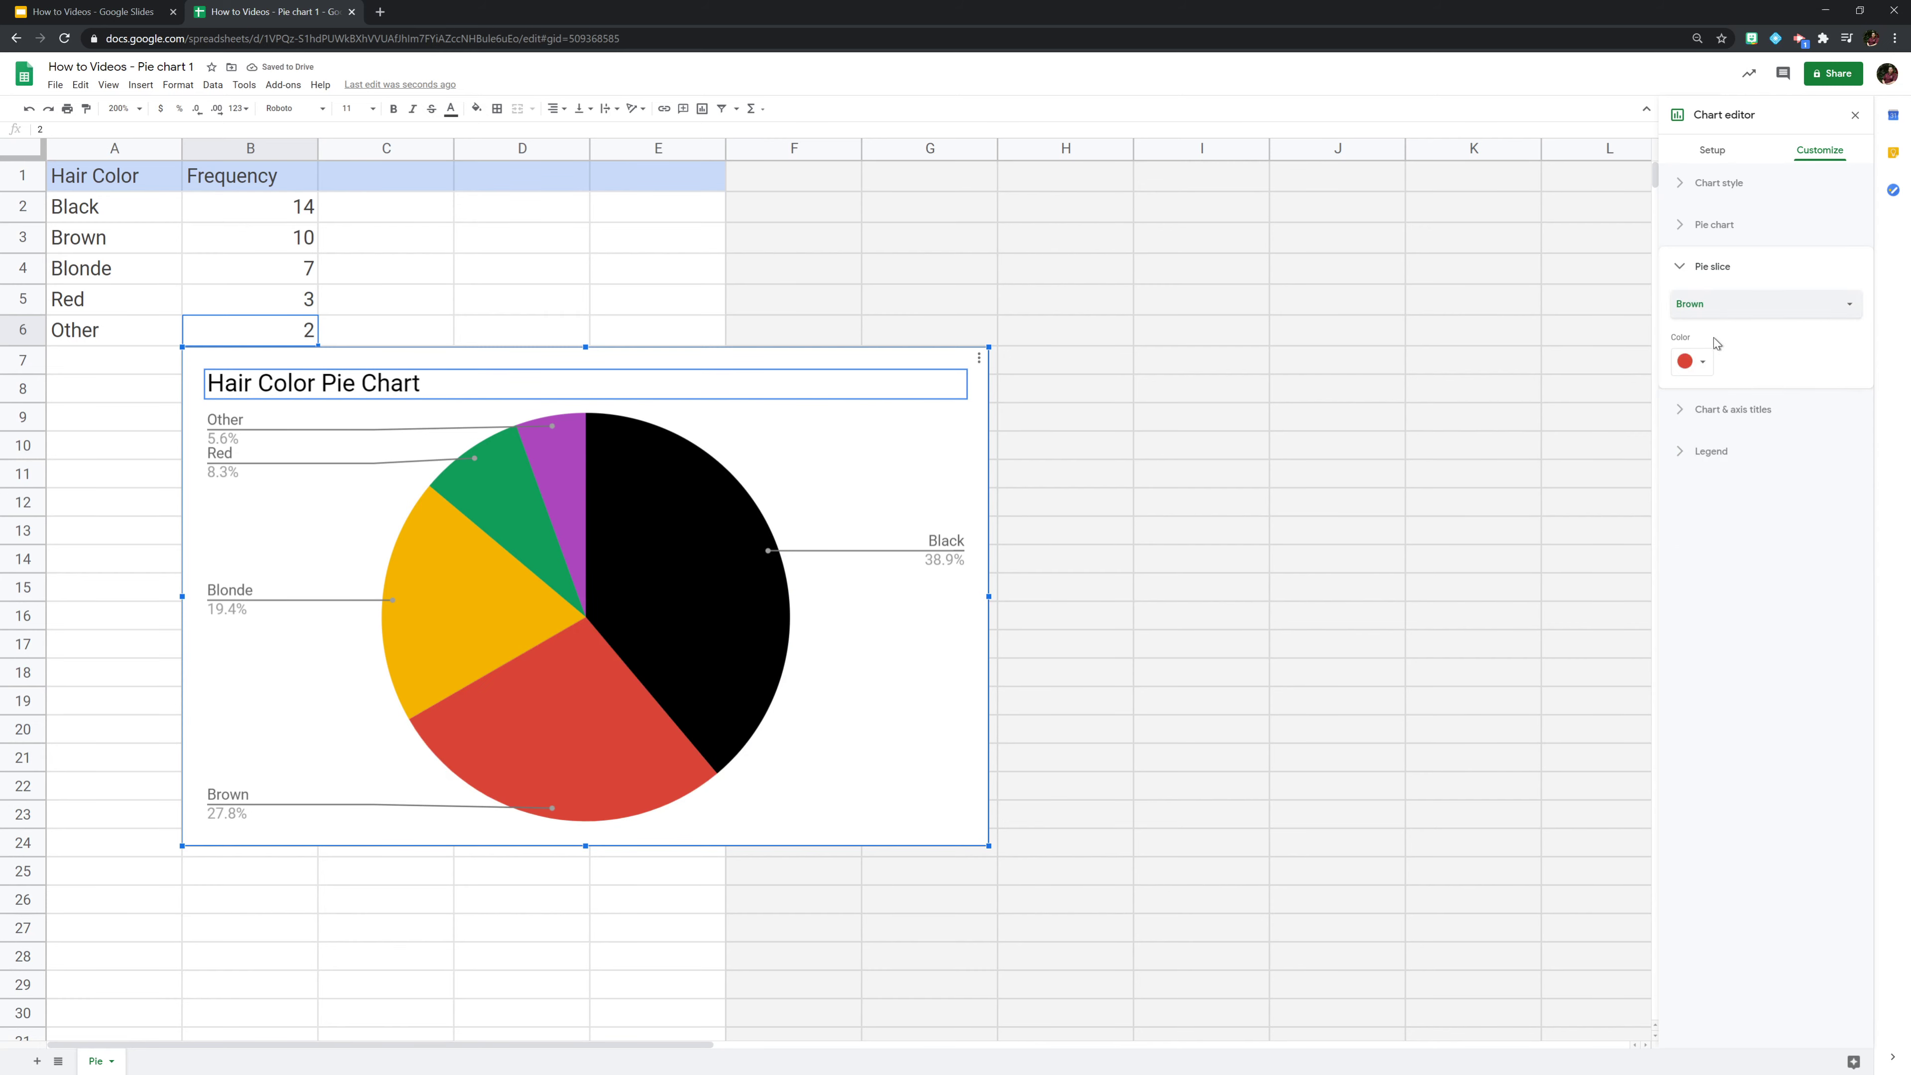
click(1693, 361)
click(1720, 519)
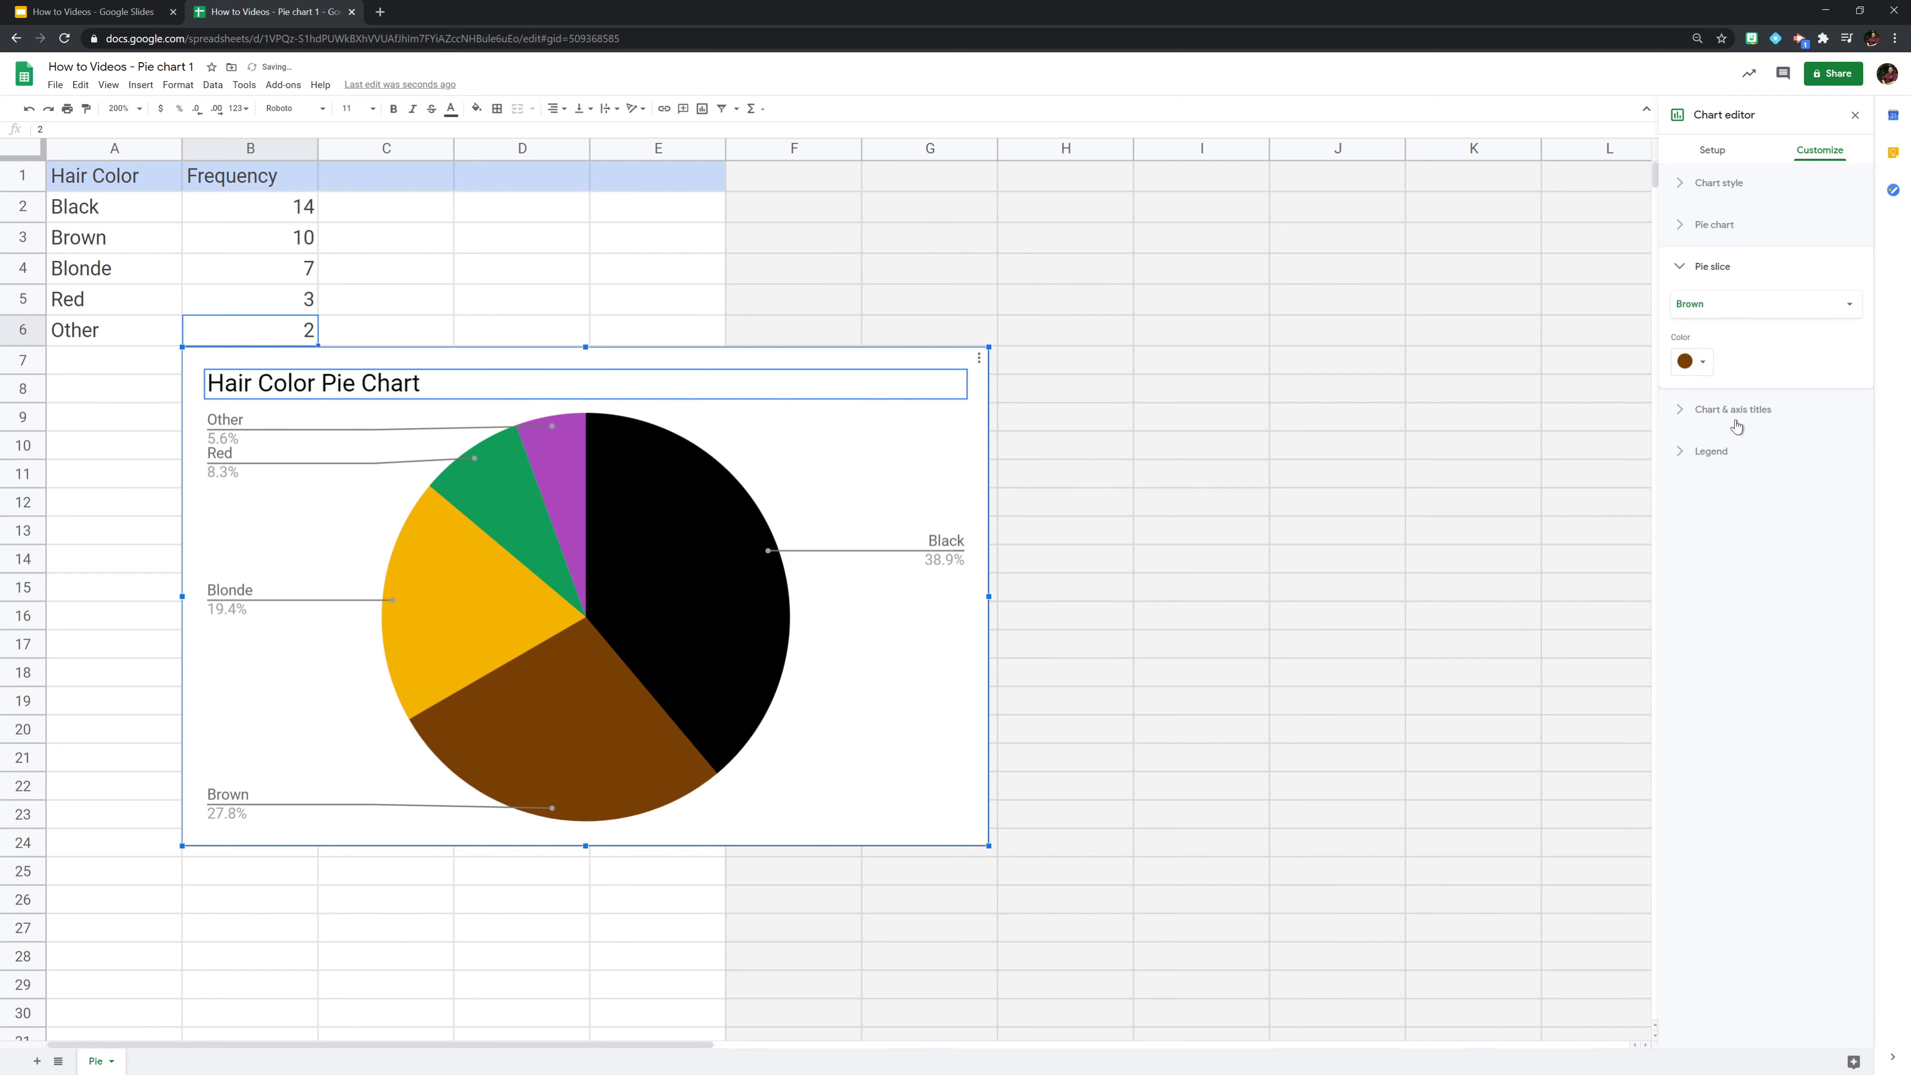
Leave the Blonde slice as it is and recolor the Red slice red.
click(1749, 305)
click(1725, 331)
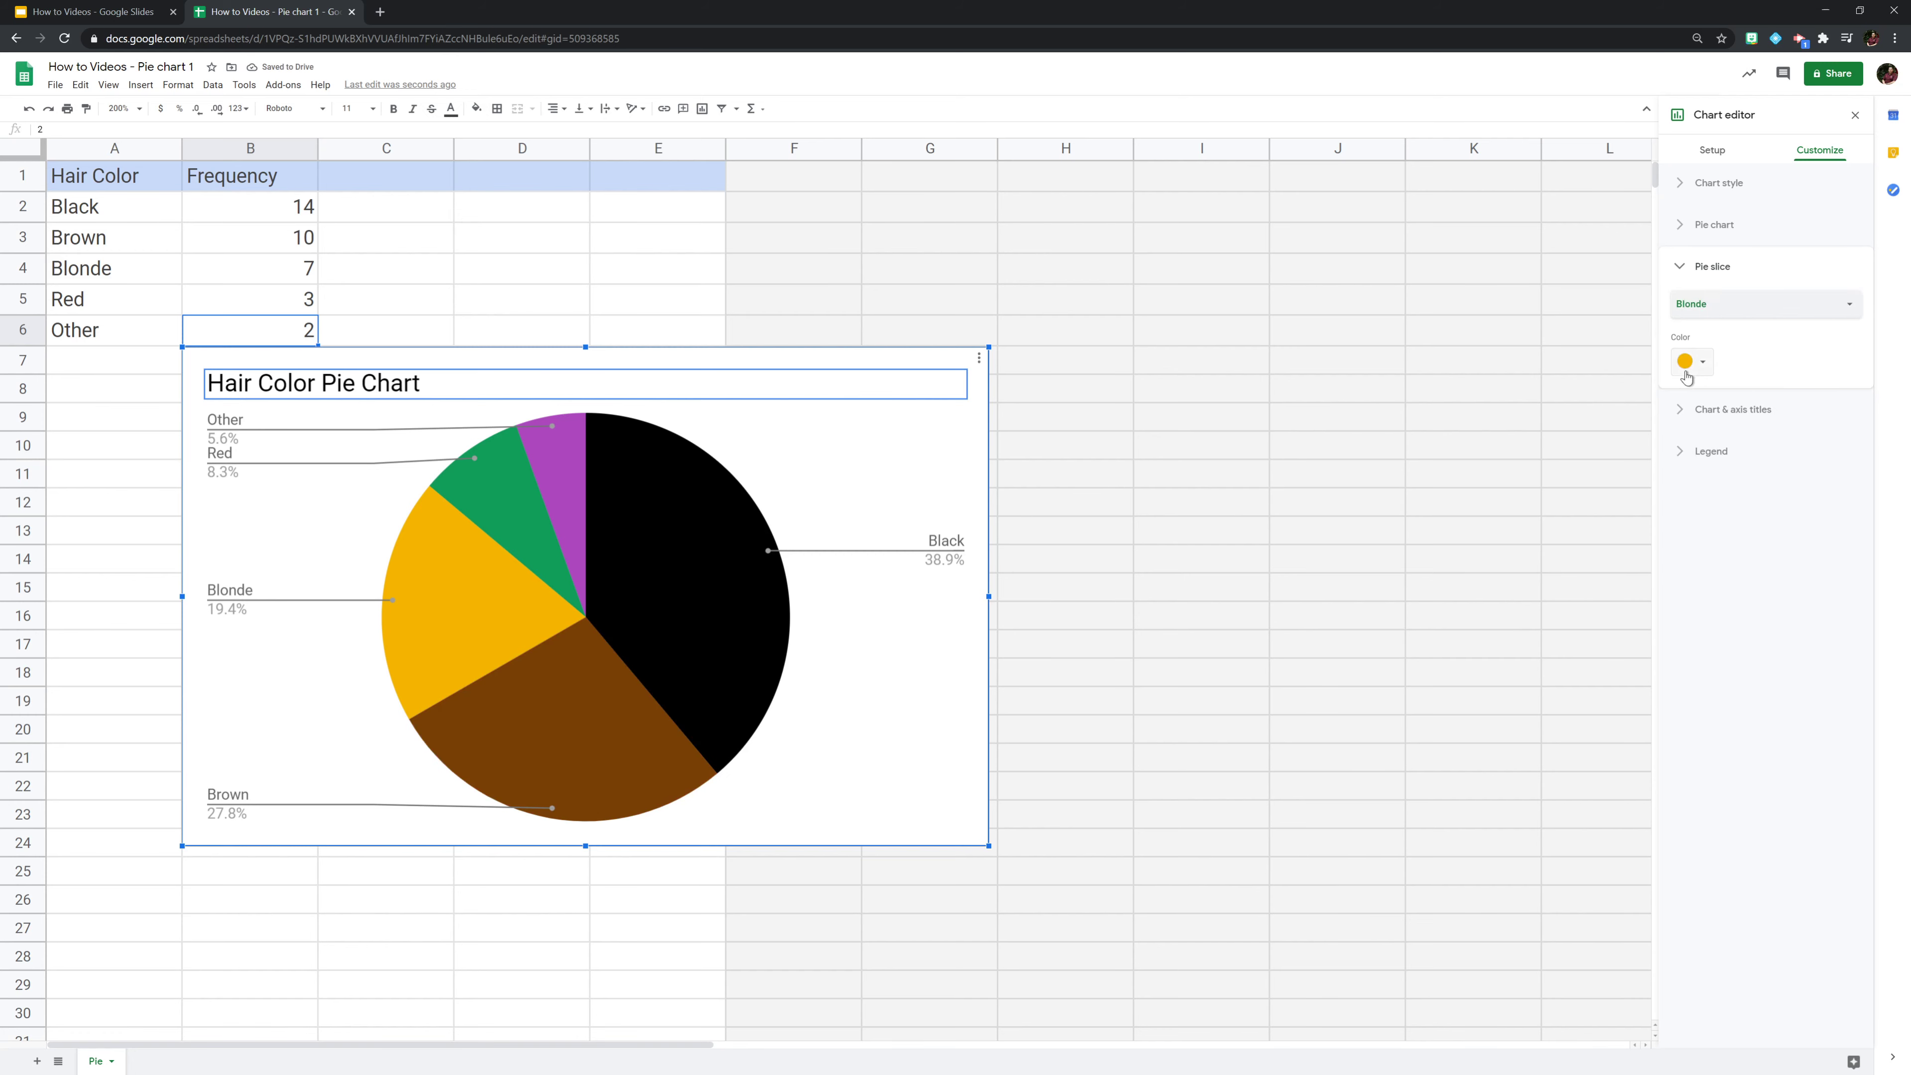
click(1721, 308)
click(1721, 325)
click(1692, 361)
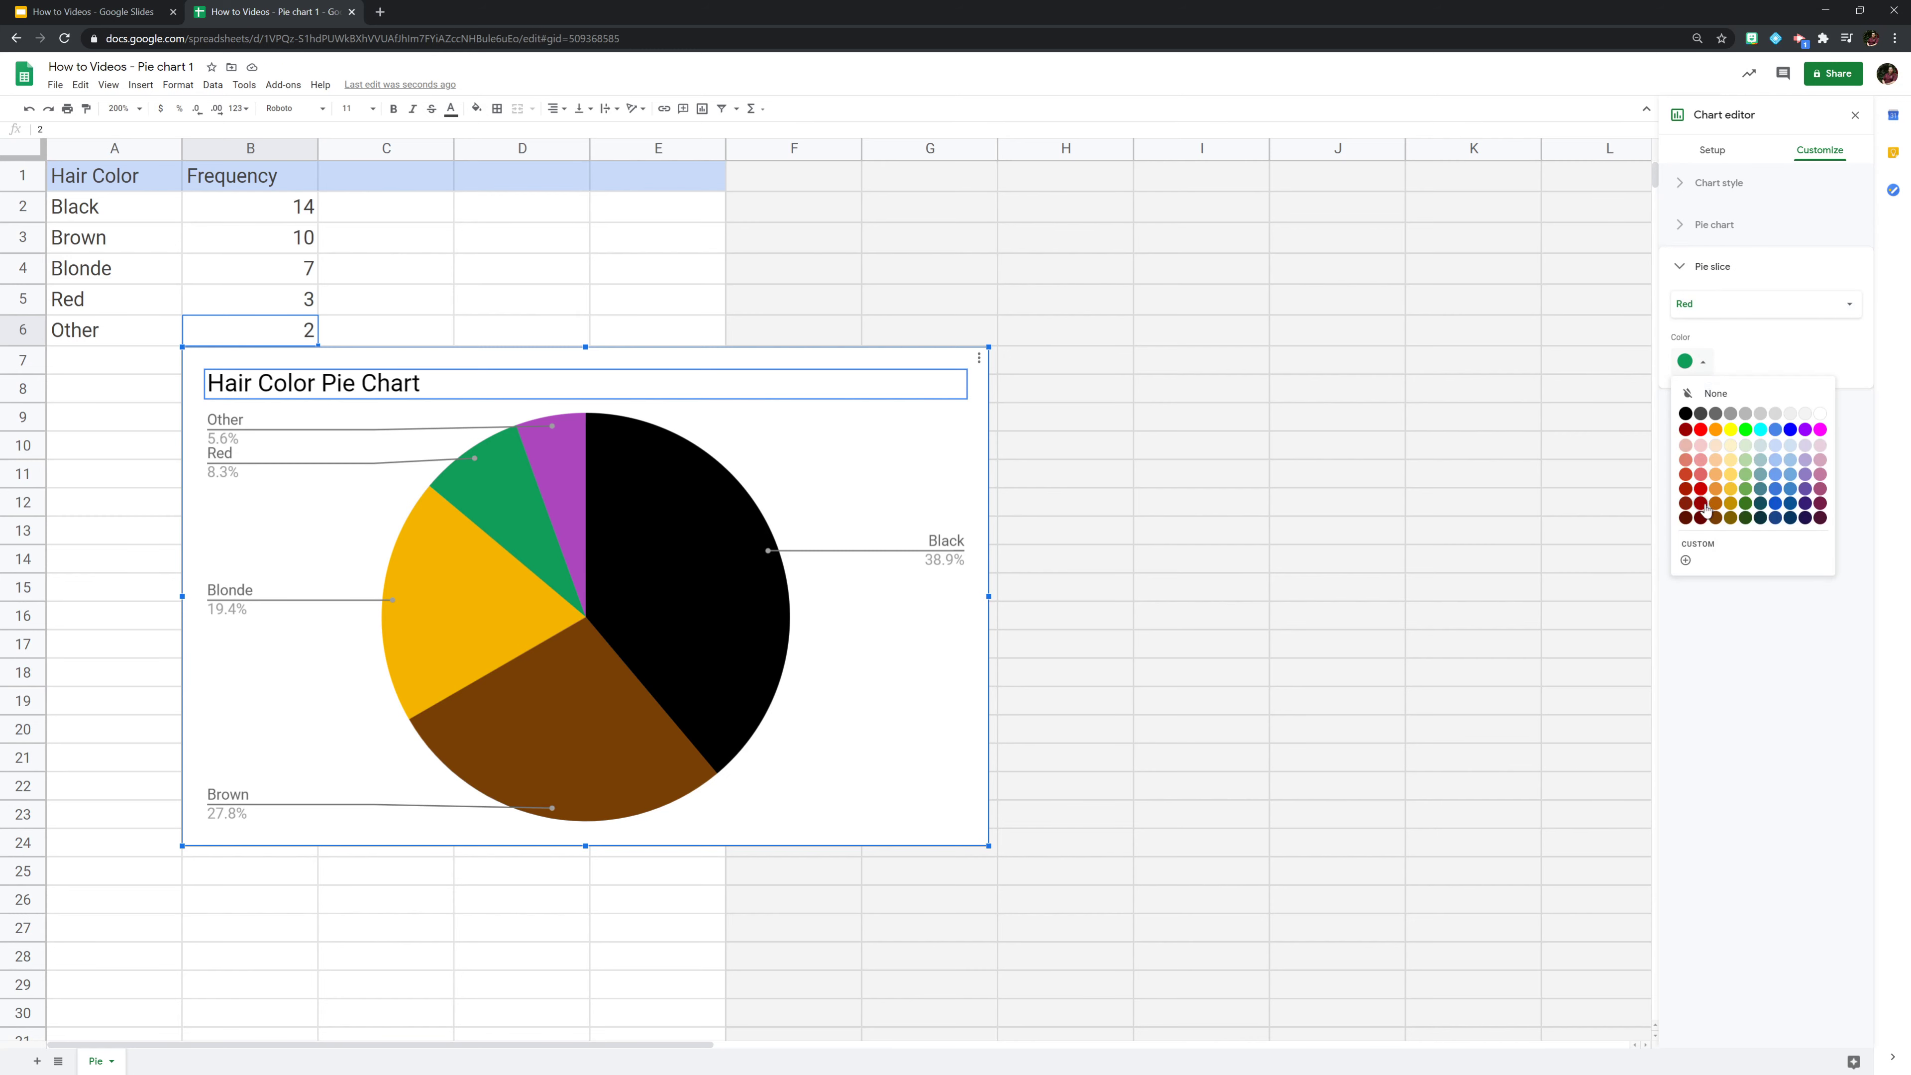
click(1701, 488)
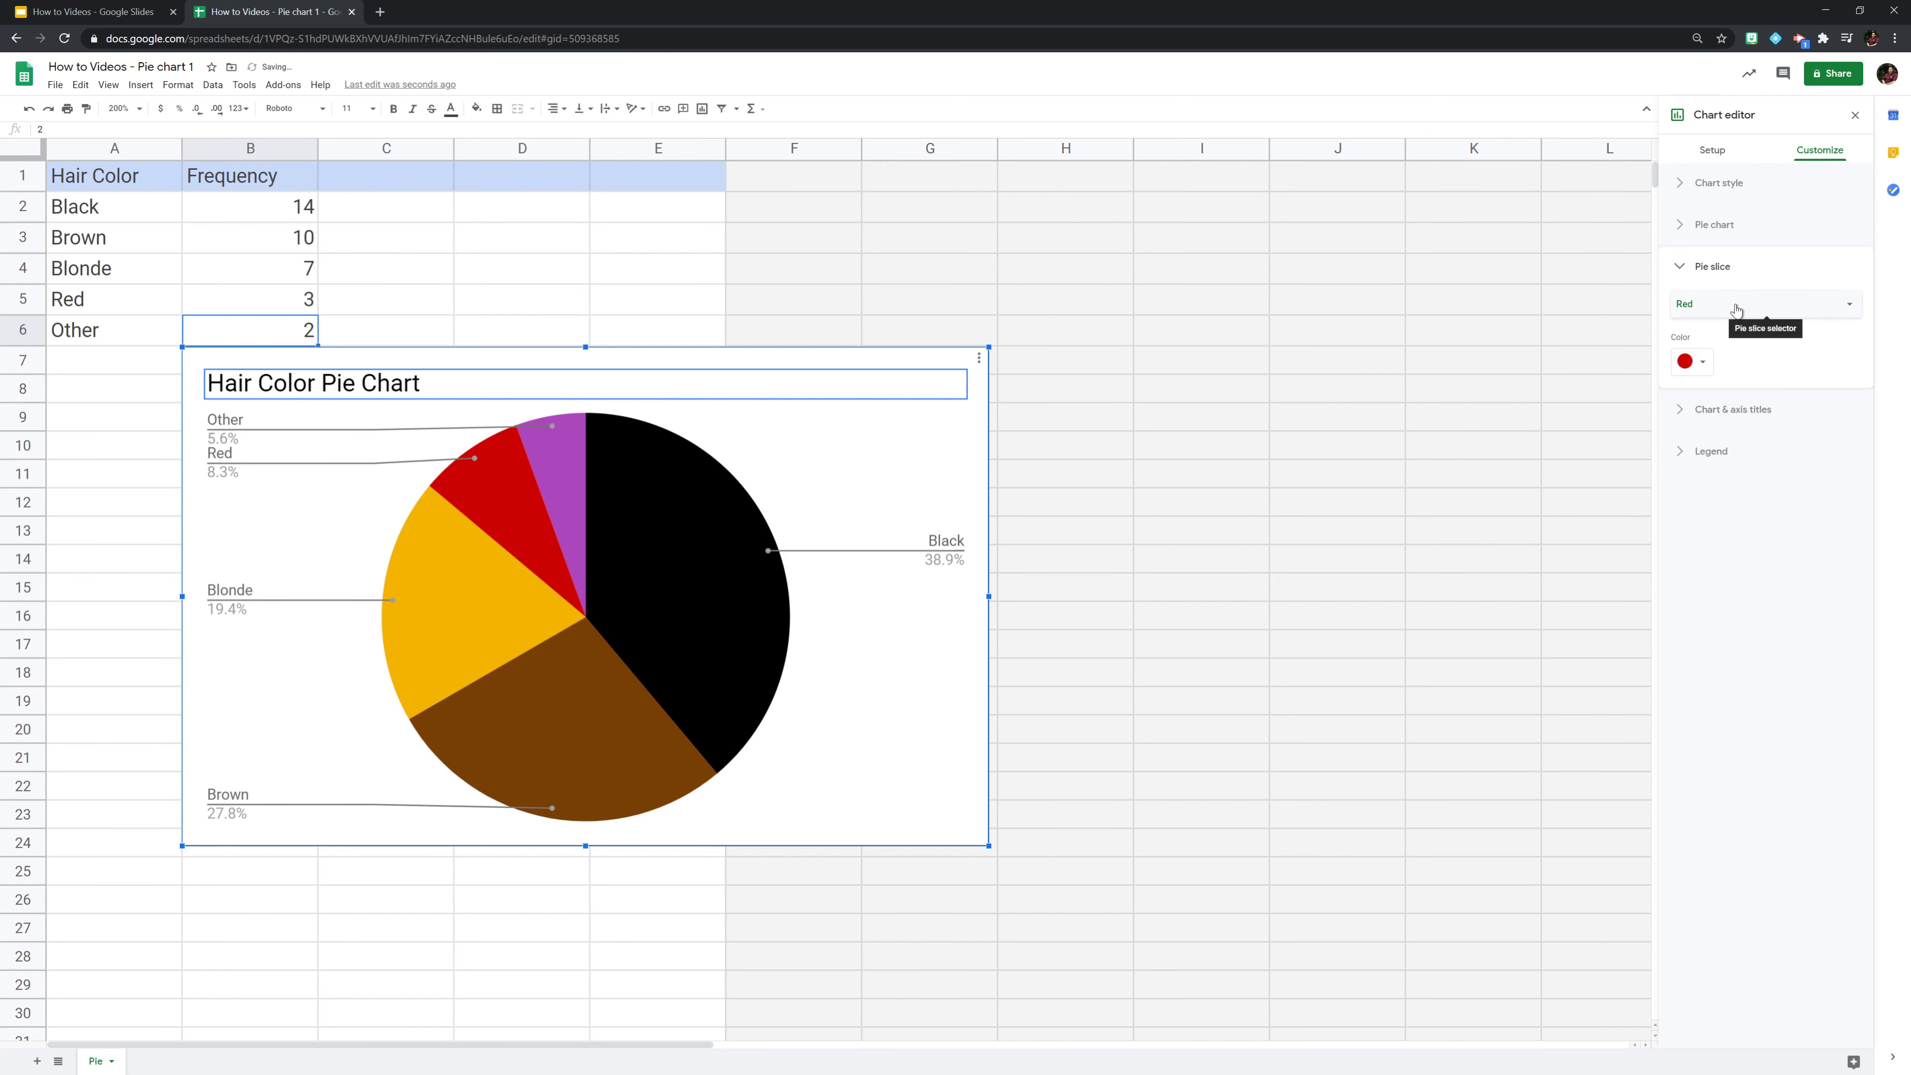
Recolor the chart's Other slice dark green.
click(1730, 317)
click(1736, 328)
click(1759, 305)
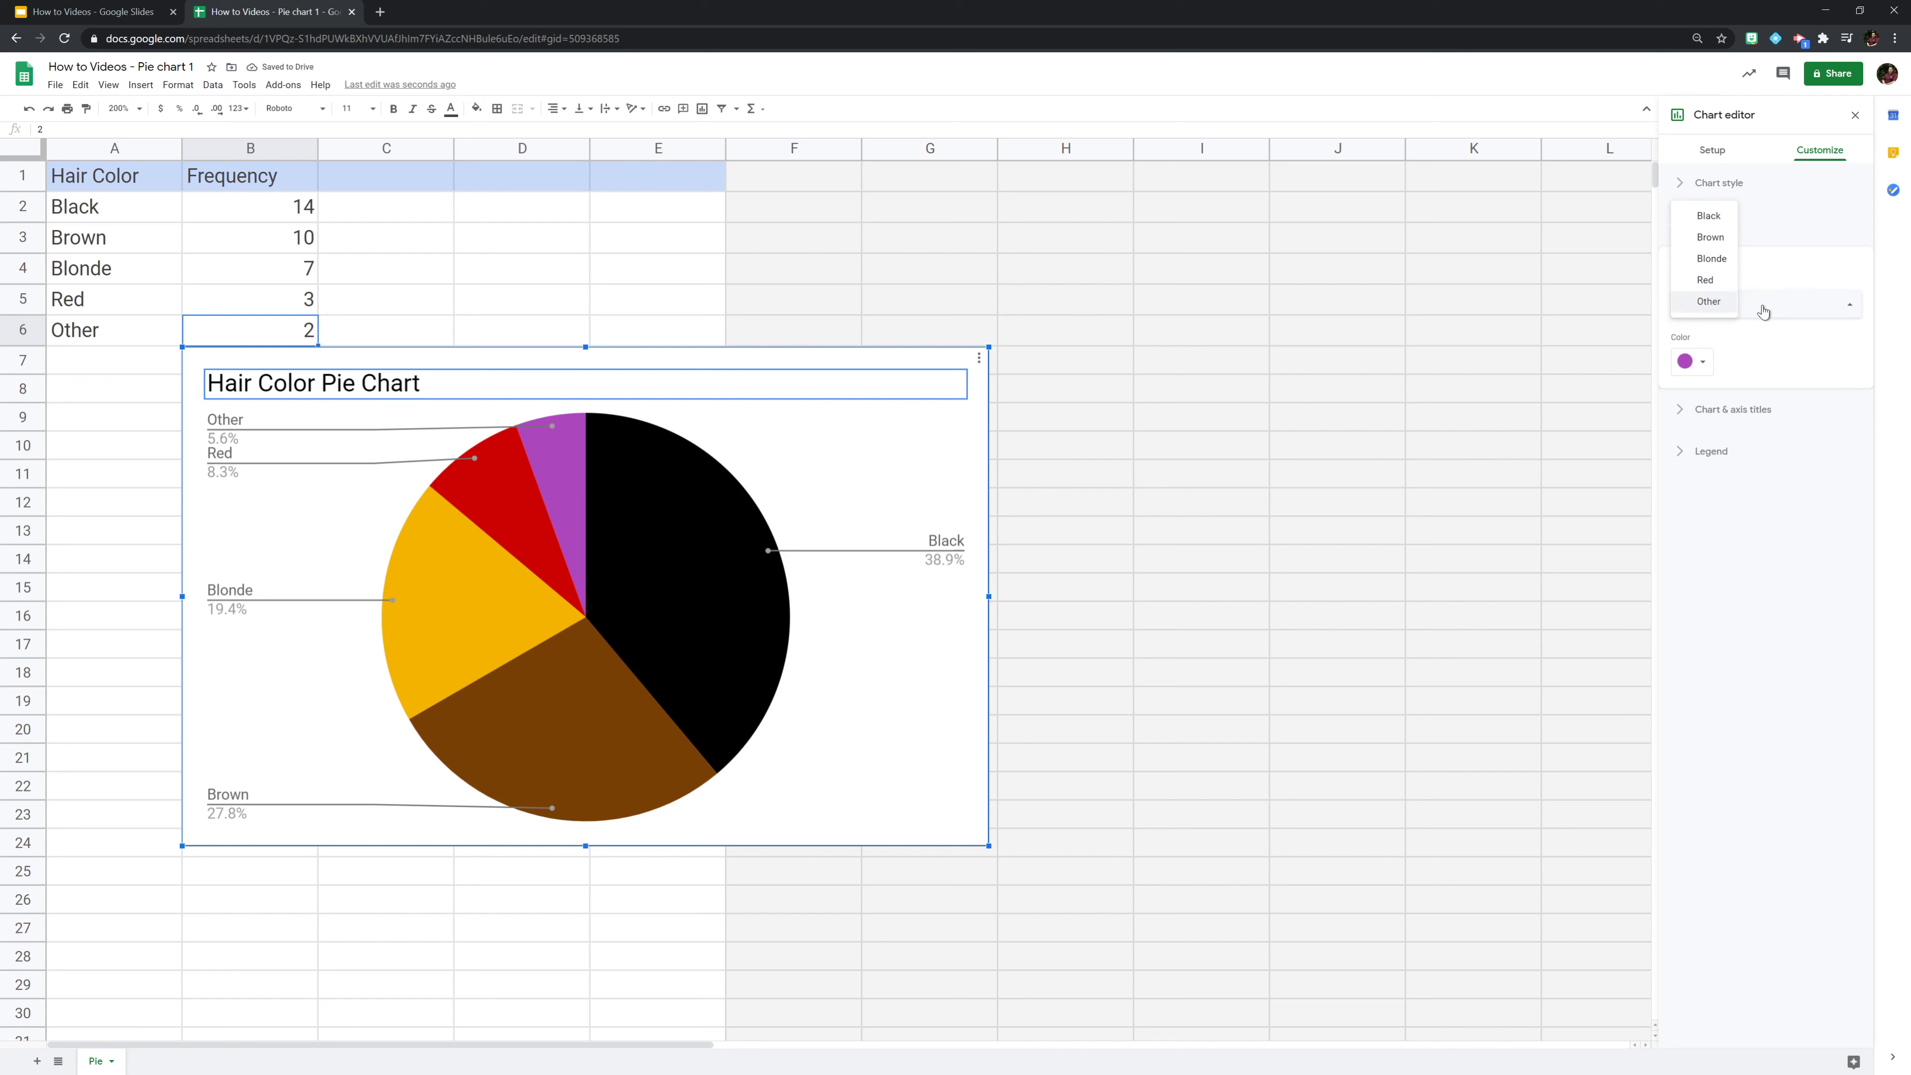
click(1687, 362)
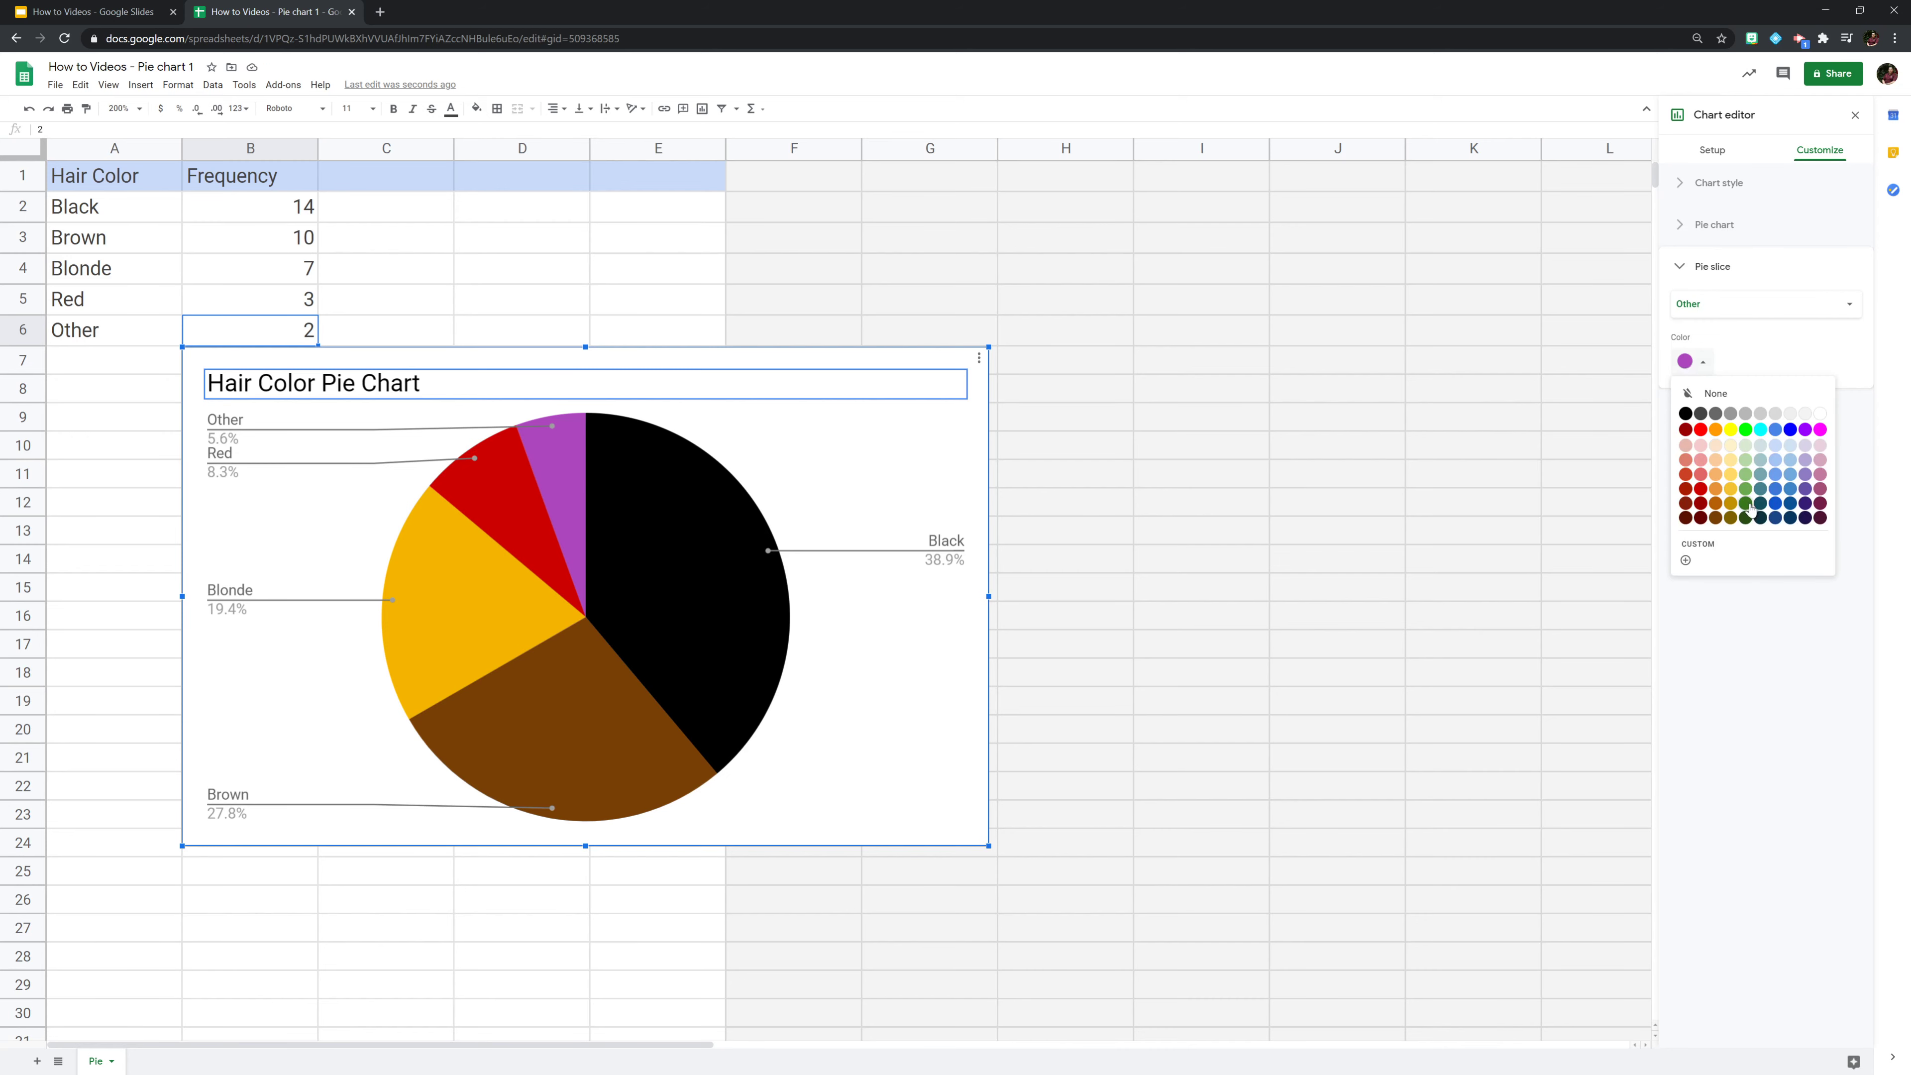
click(1744, 489)
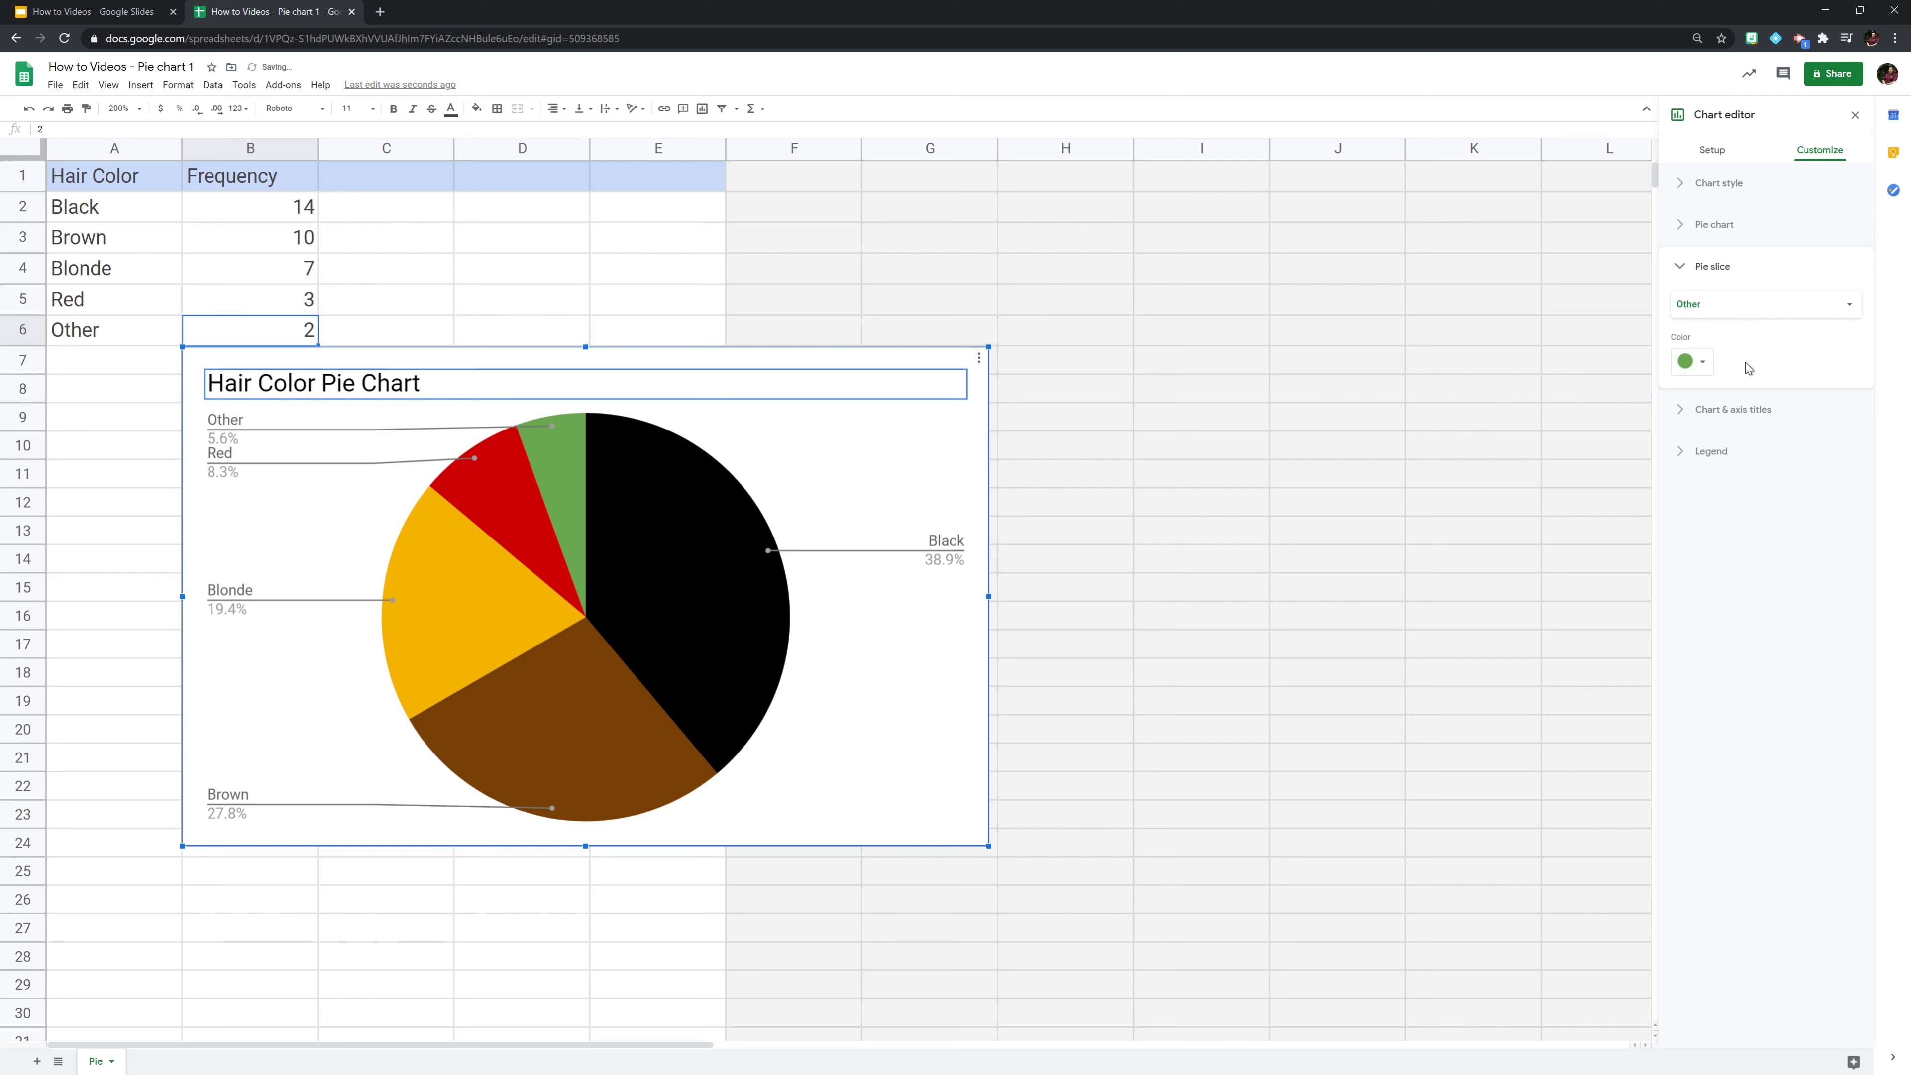
click(1685, 362)
click(1745, 503)
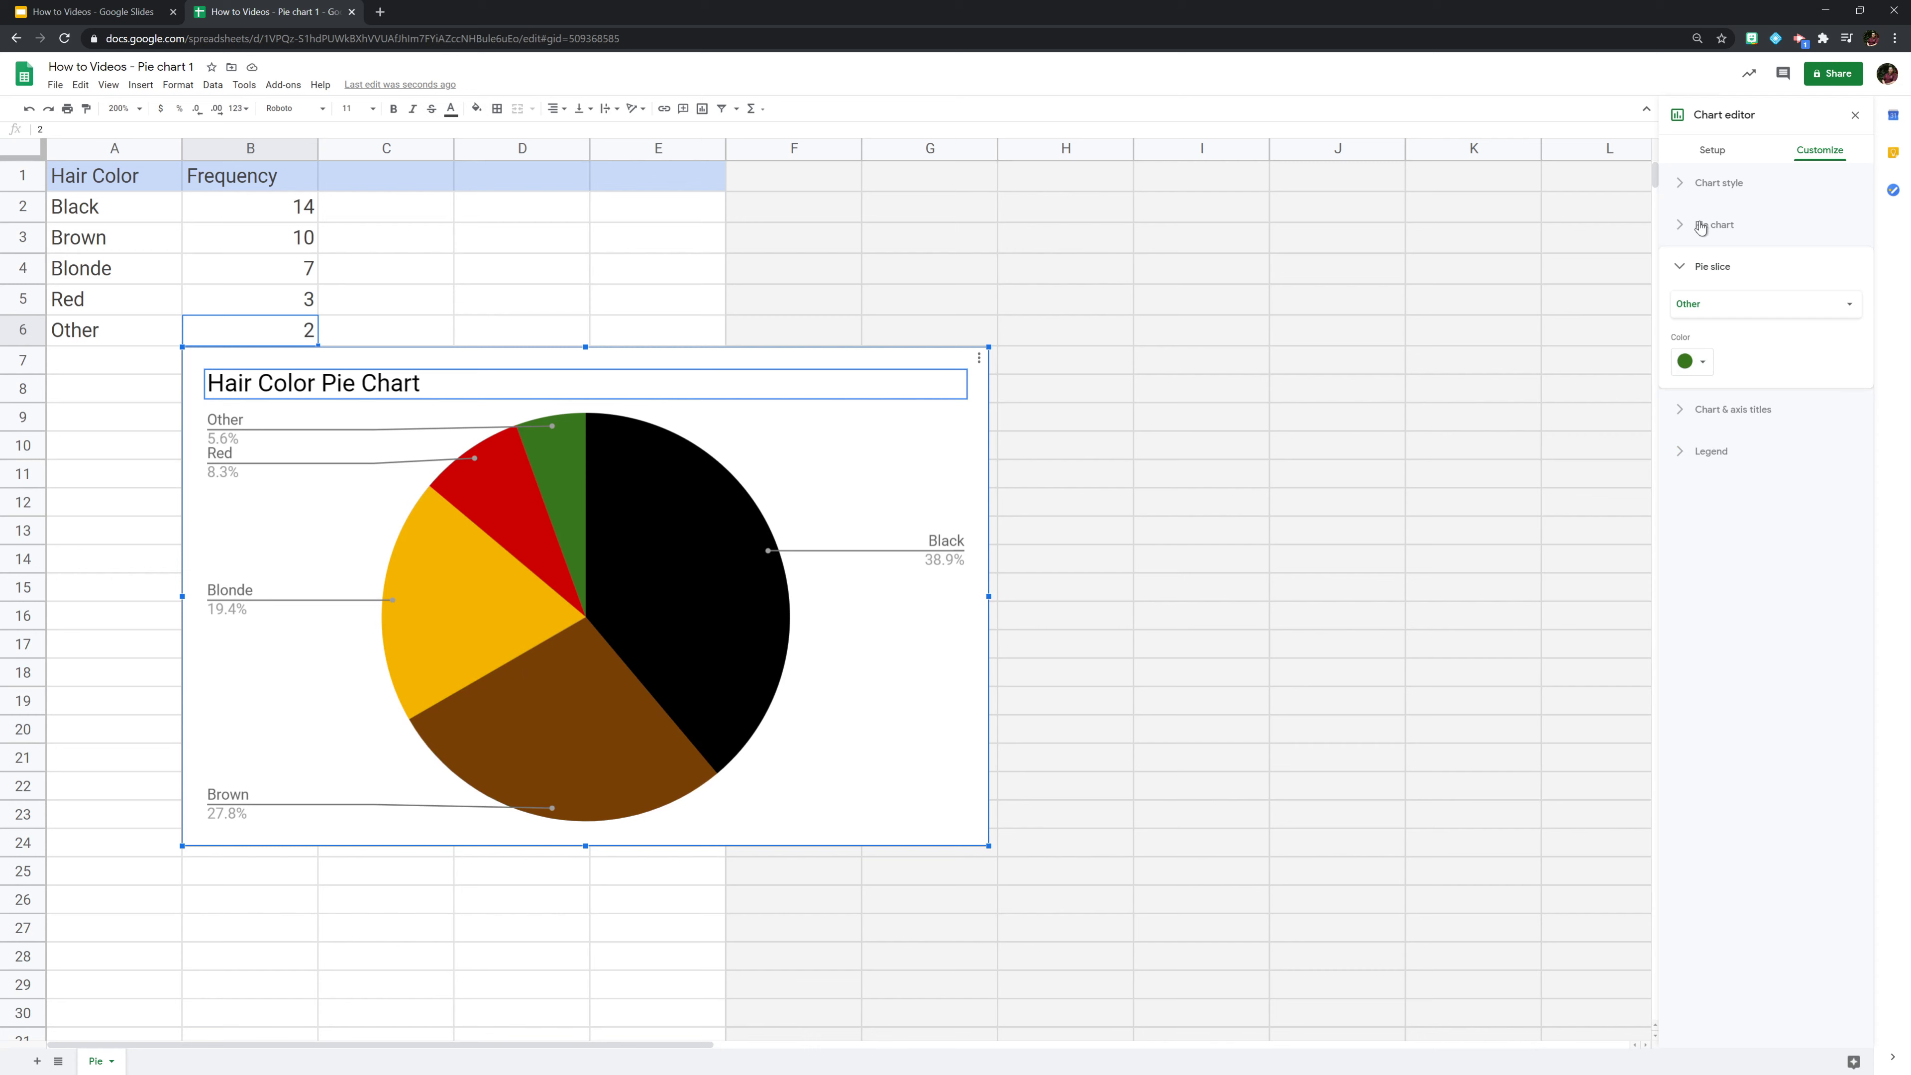
Add the chart subtitle "Statistics AP Class".
click(1693, 415)
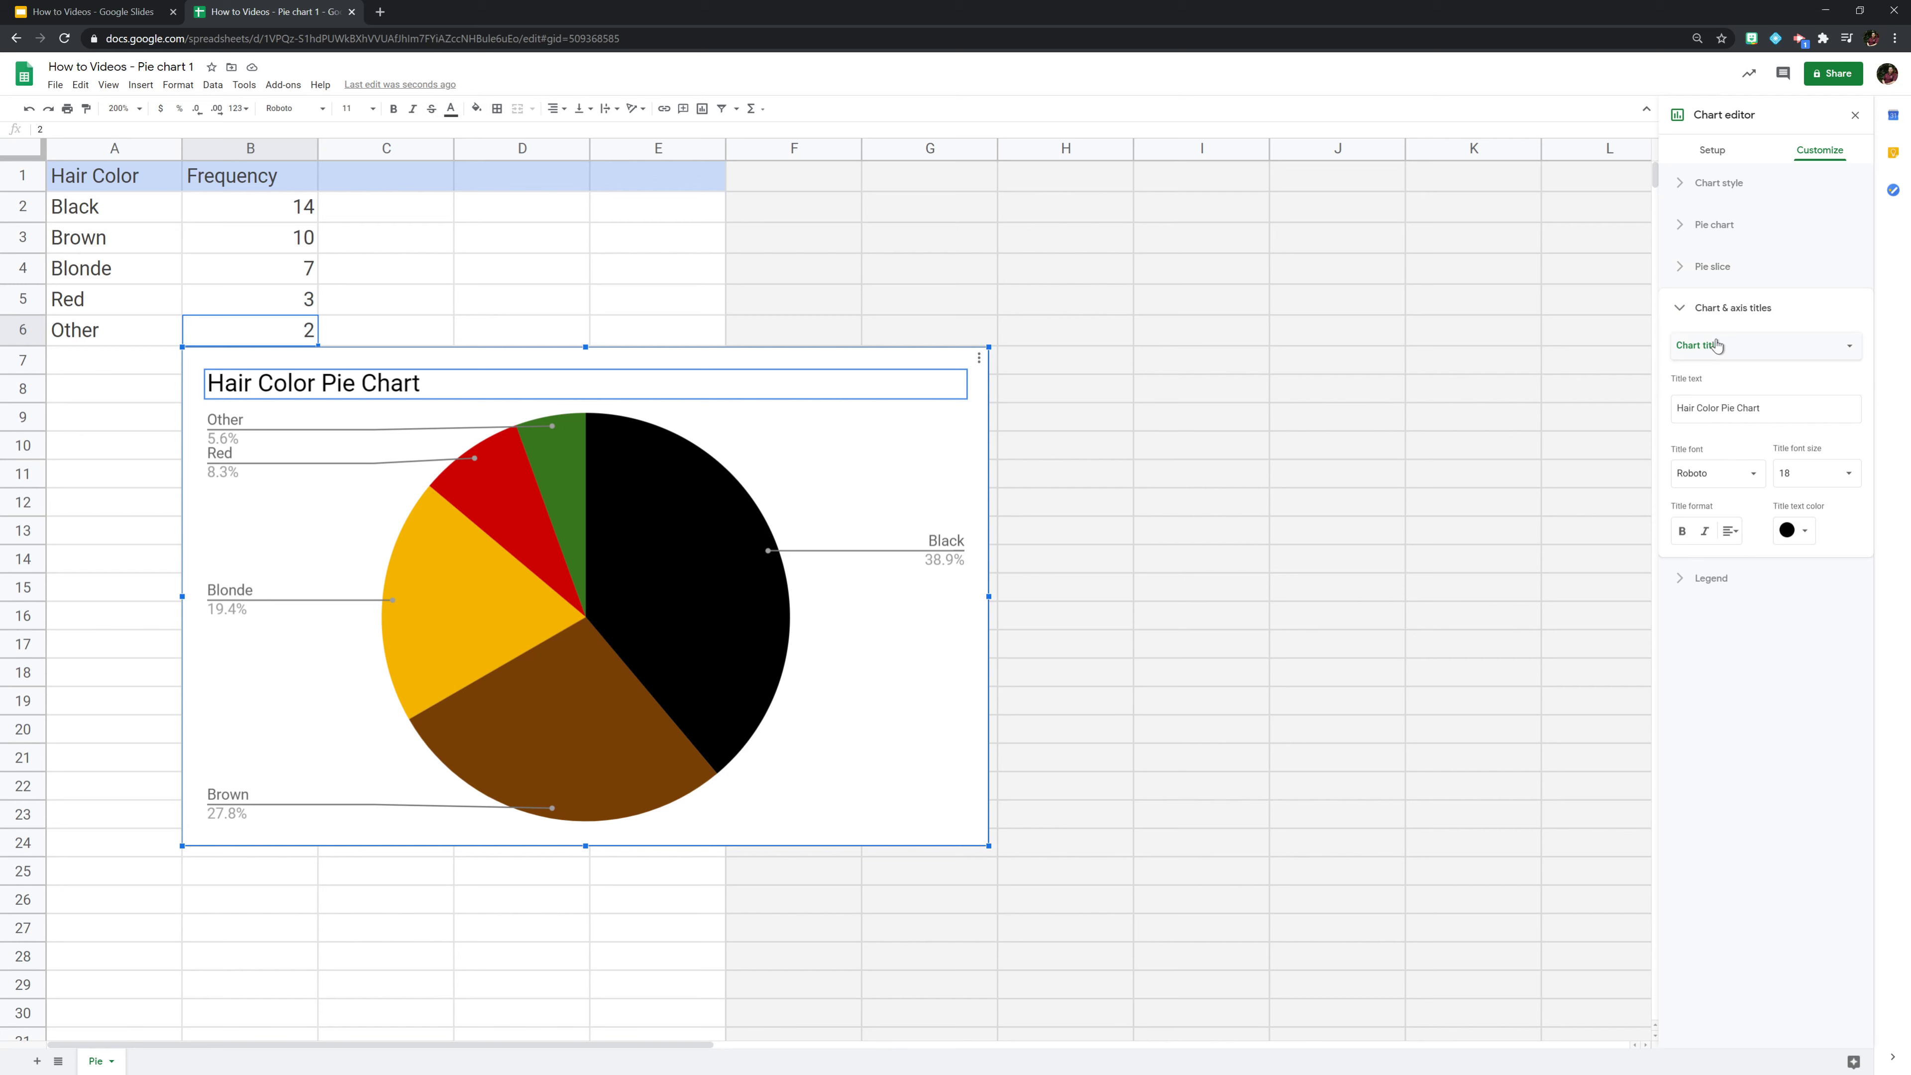
click(1718, 346)
click(1724, 366)
click(1820, 412)
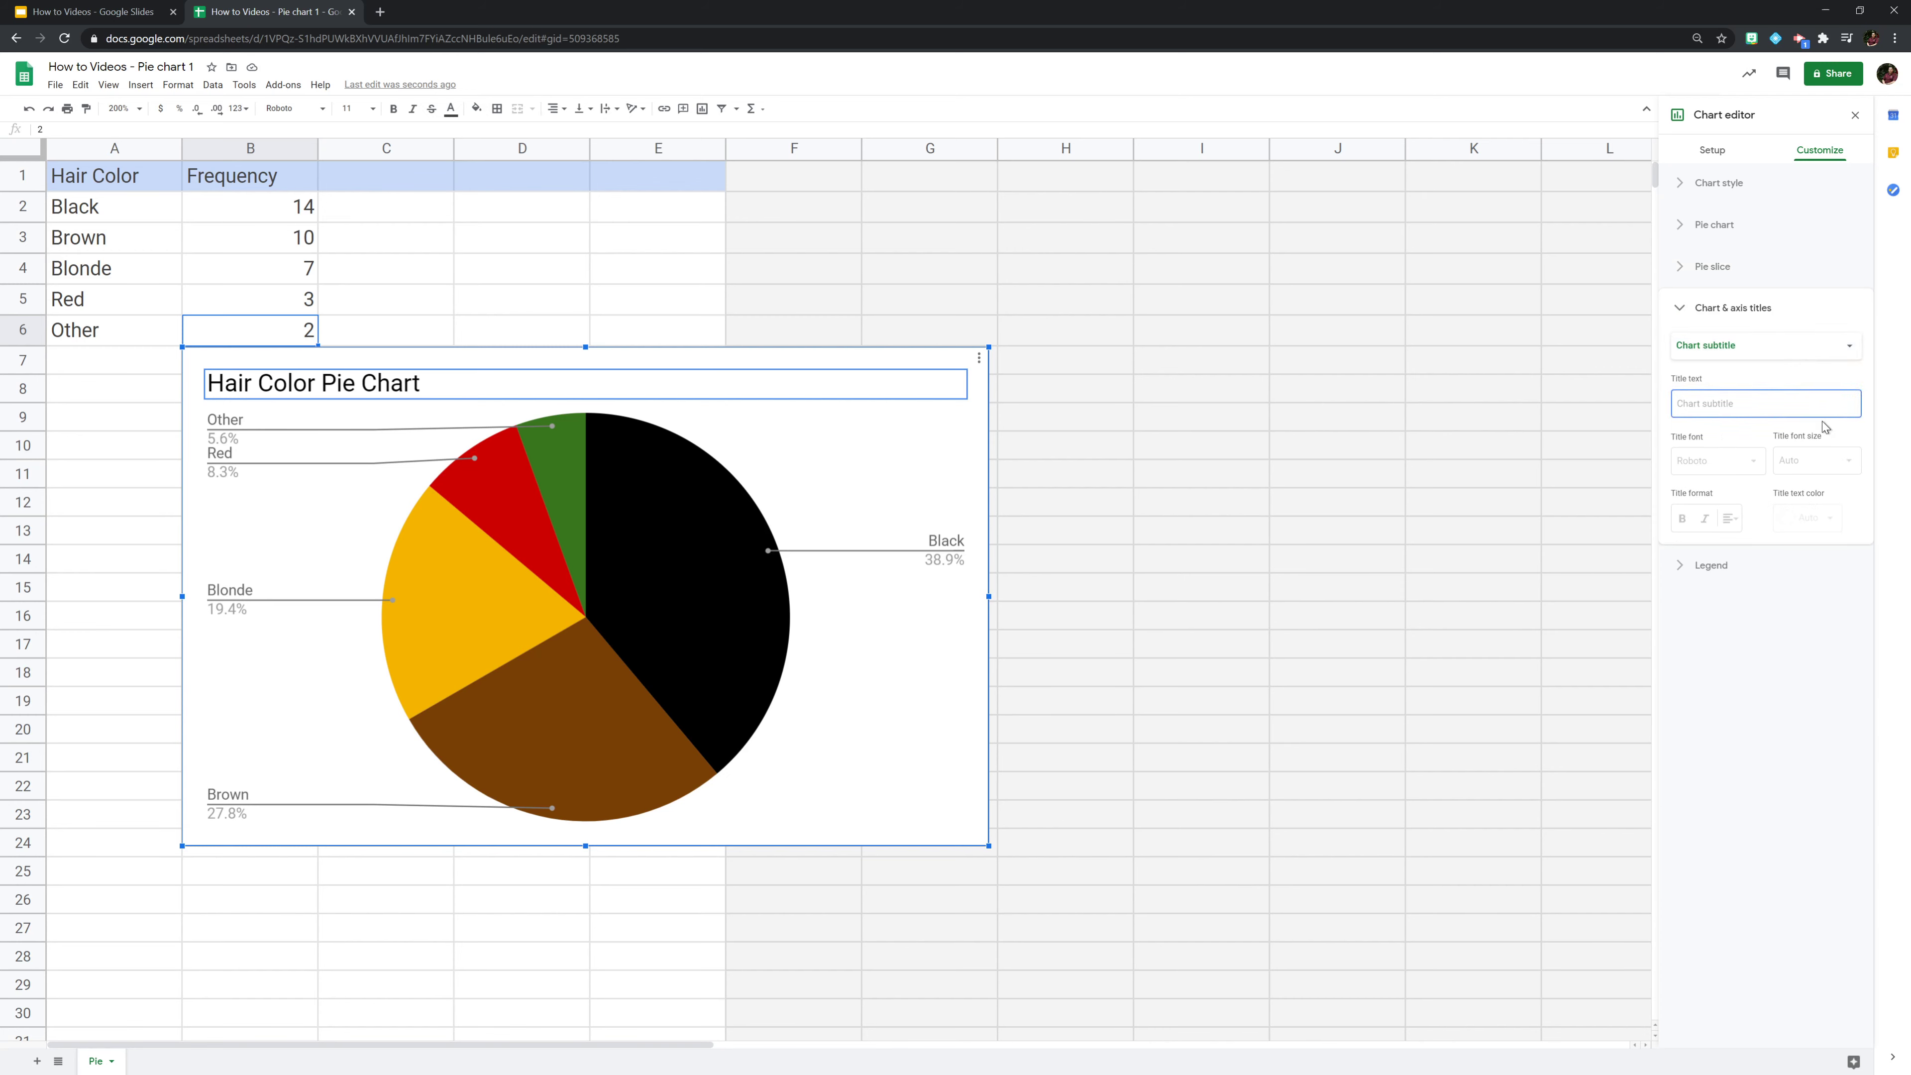
text(S)
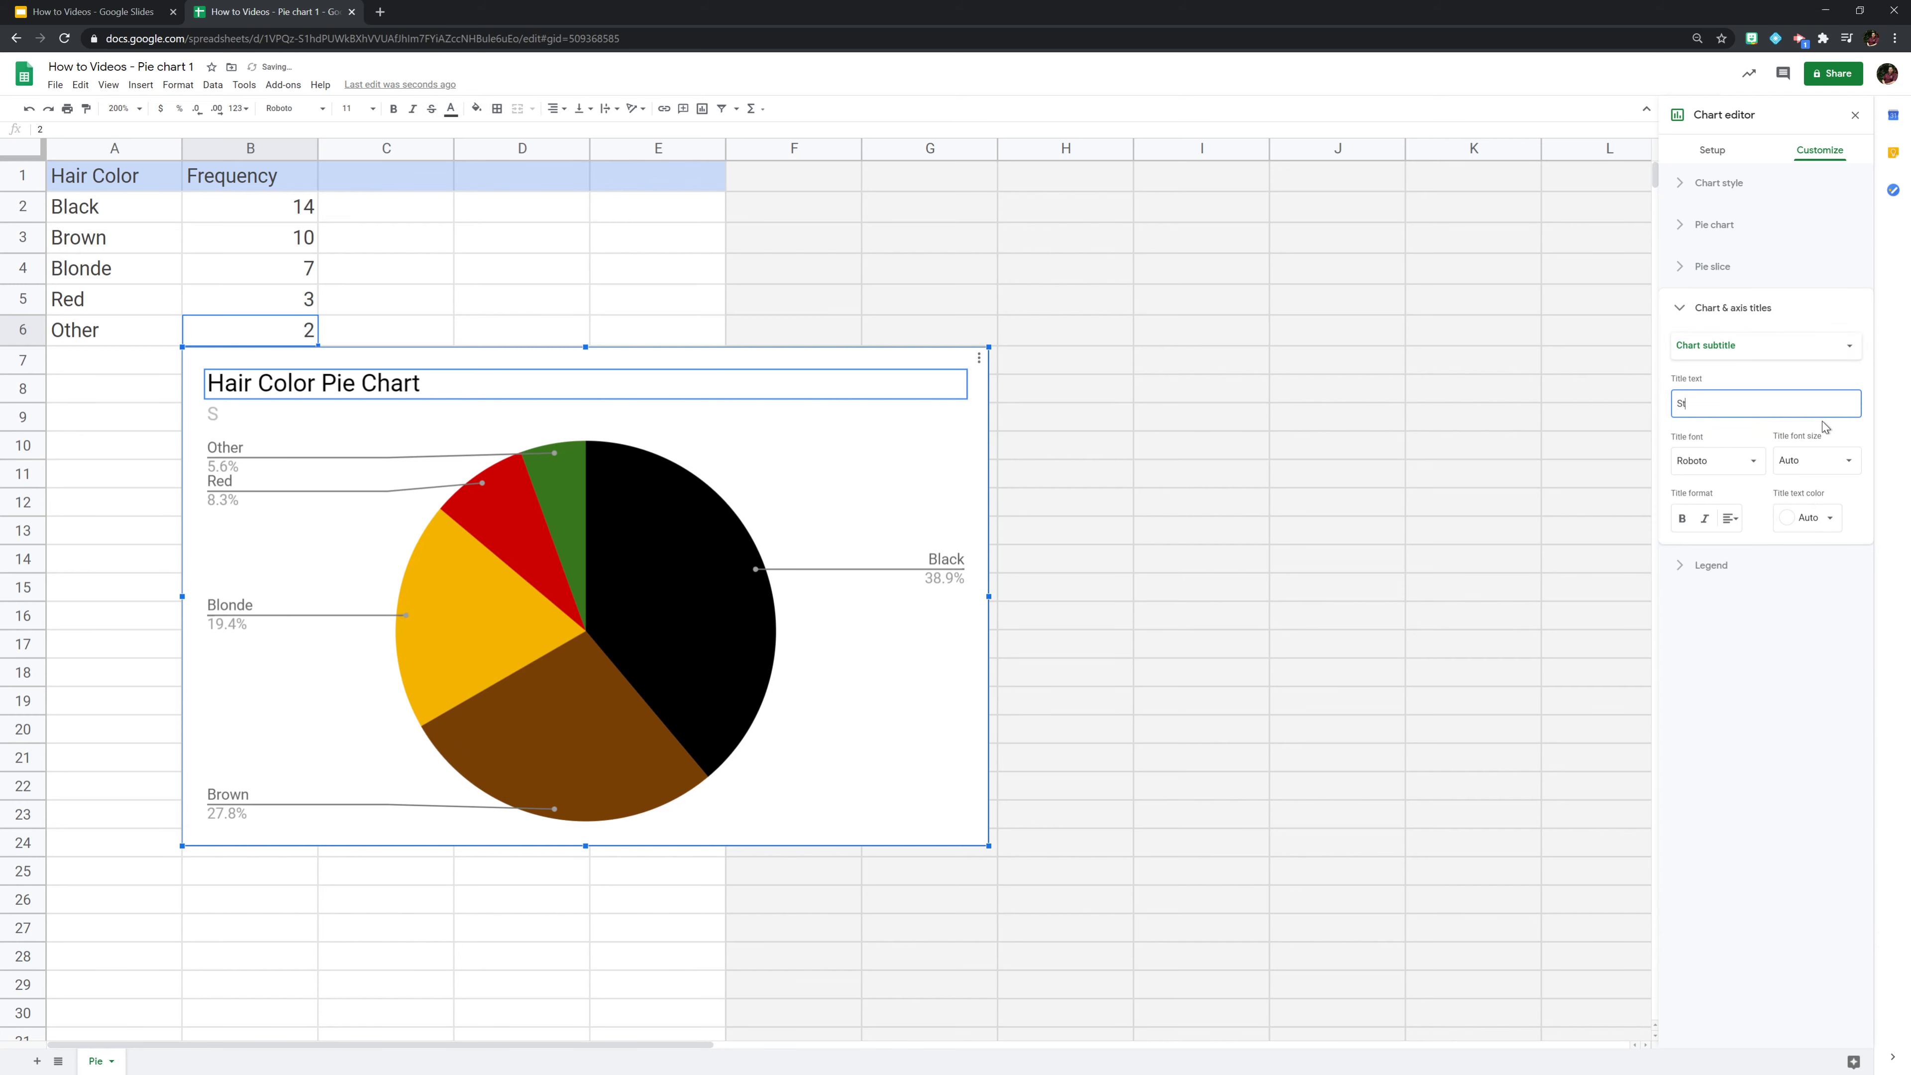
text(tatistics AP Class)
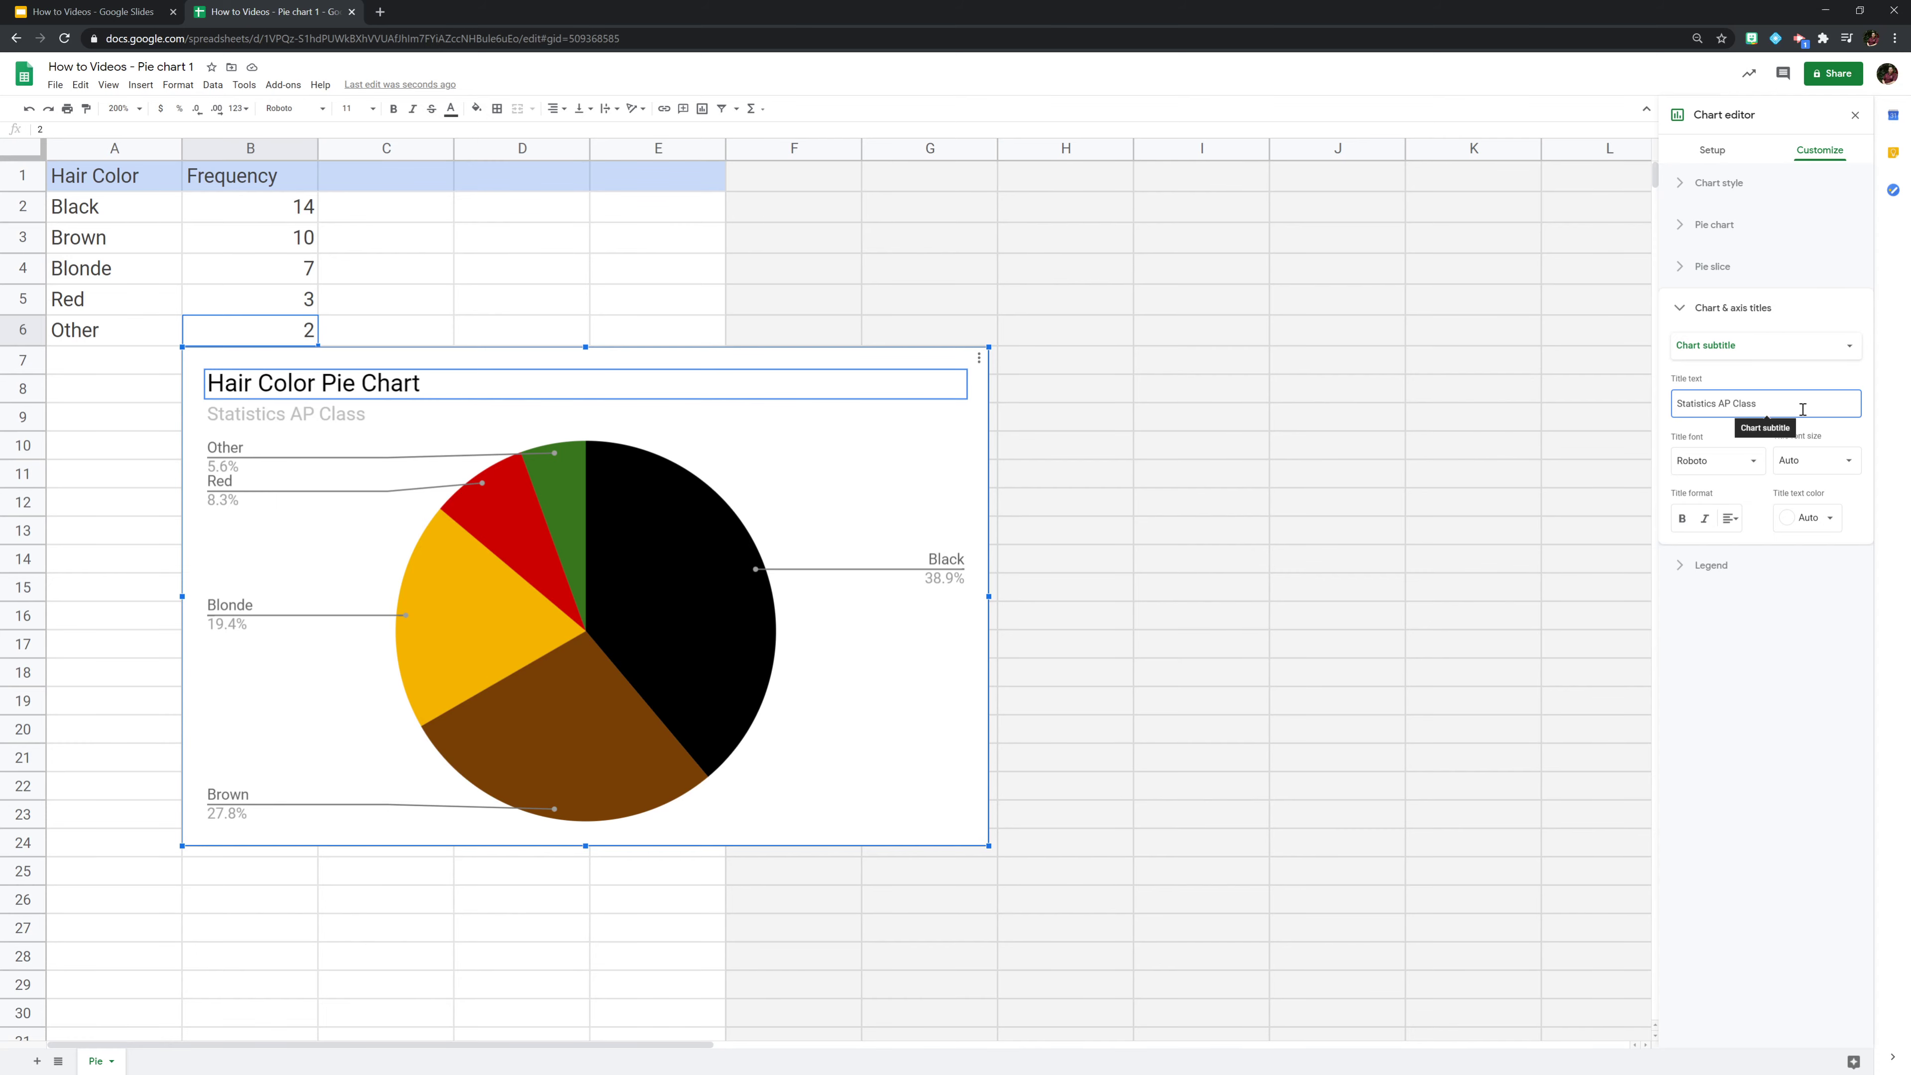
Switch to the How to Videos presentation in Google Slides and update the linked pie chart from the spreadsheet.
click(108, 11)
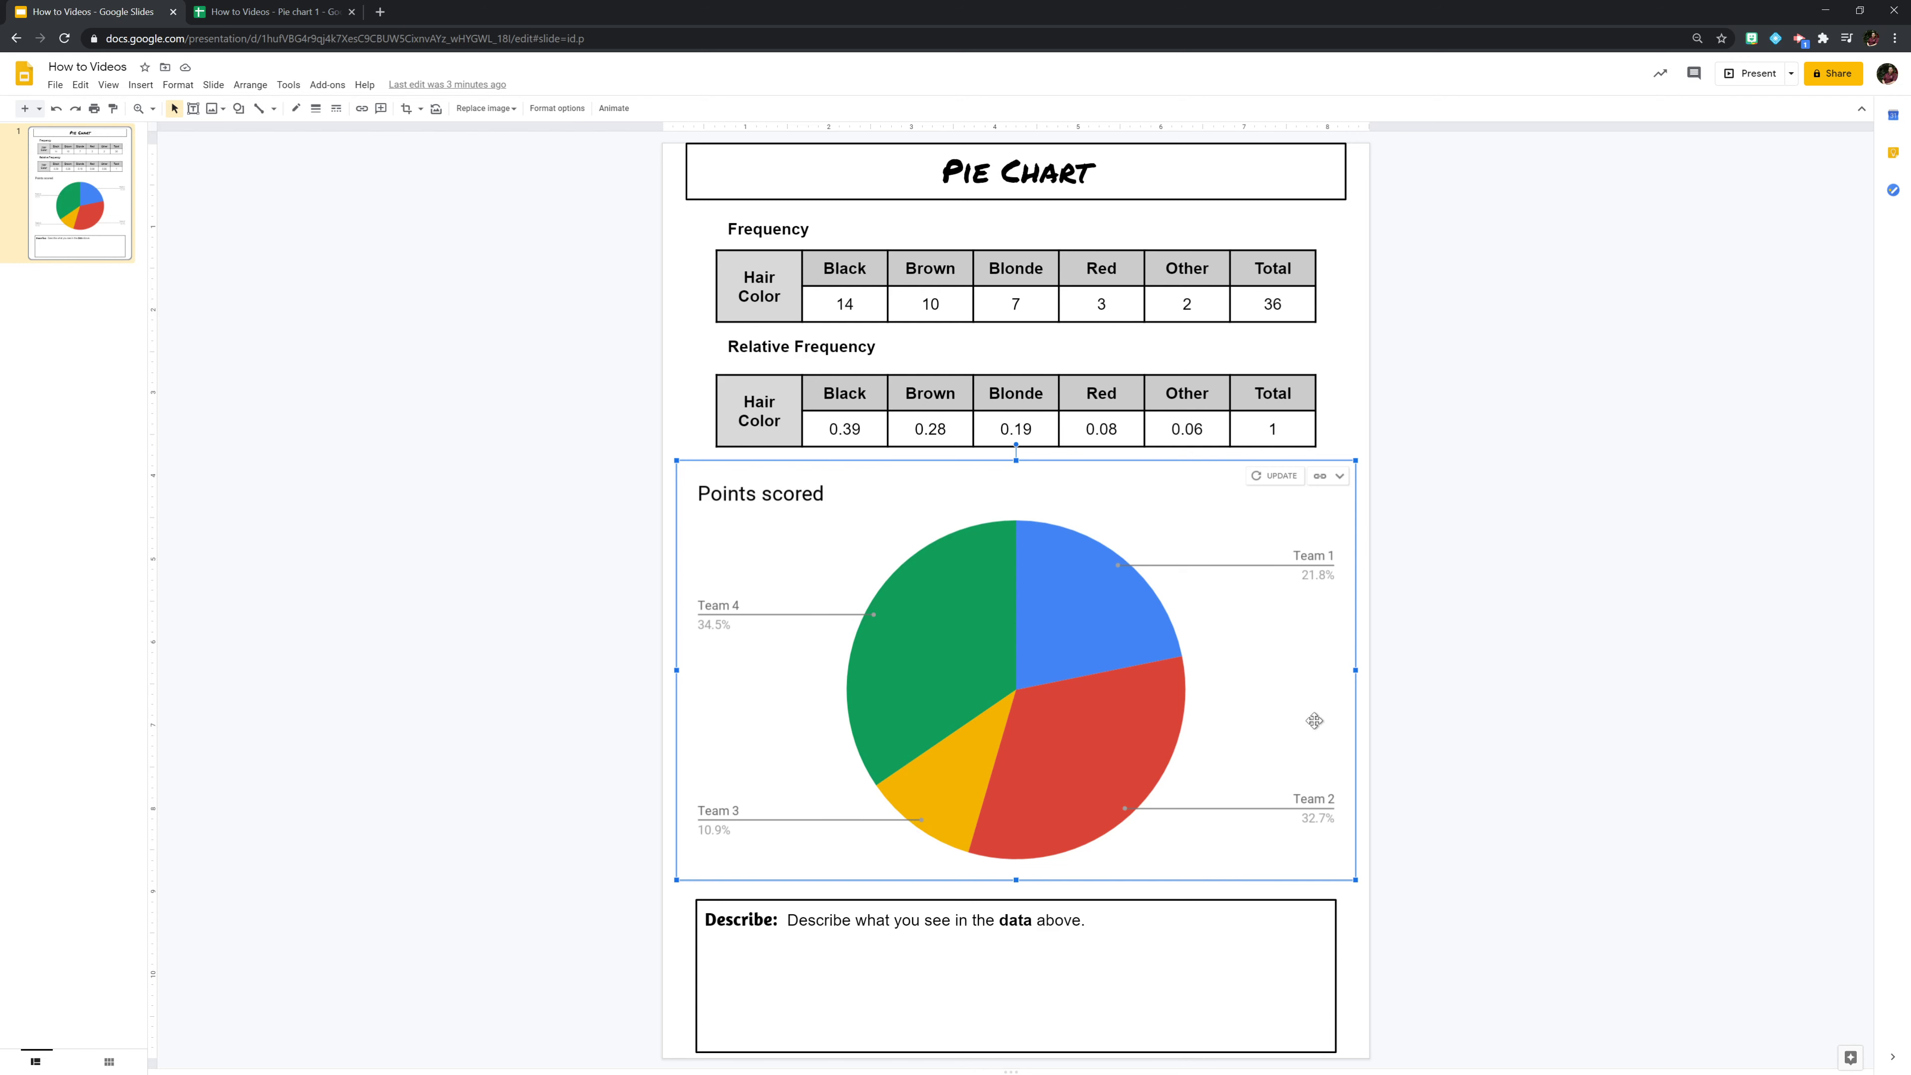
click(1260, 479)
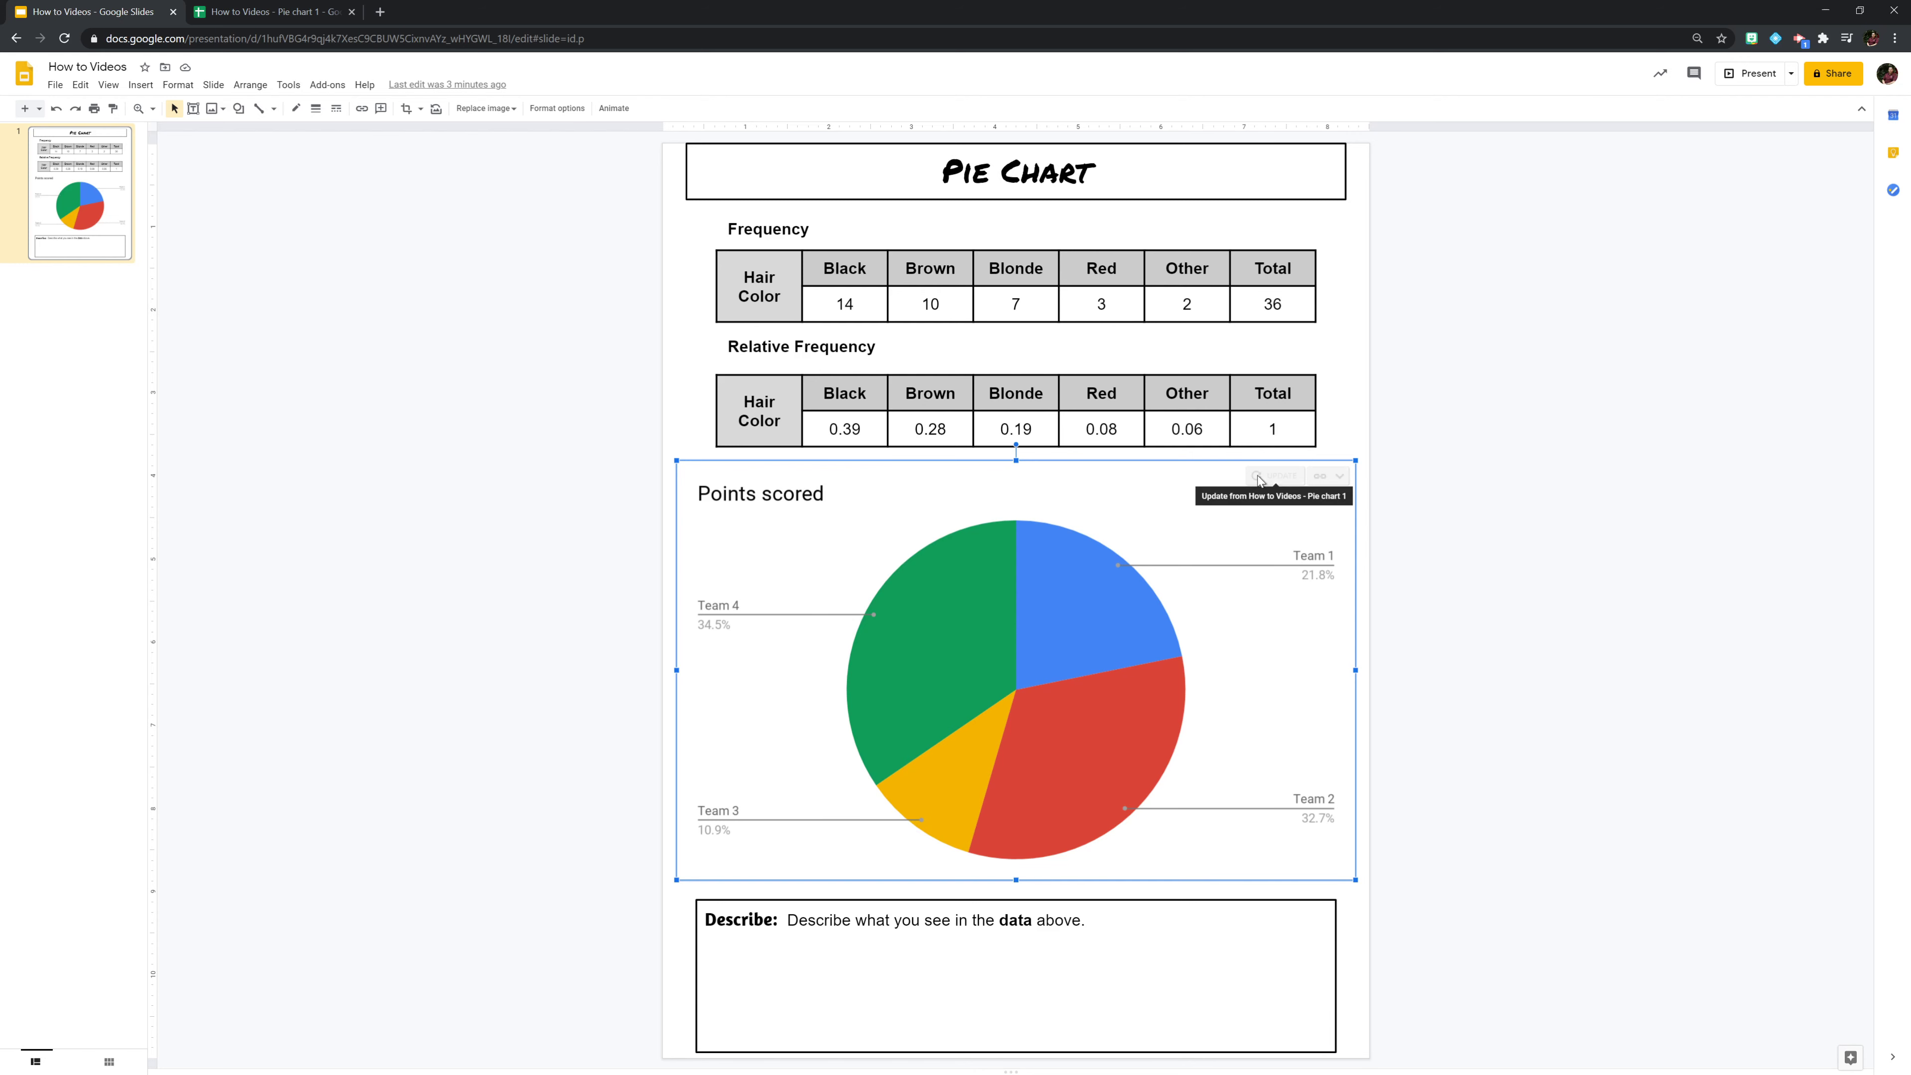
click(1669, 479)
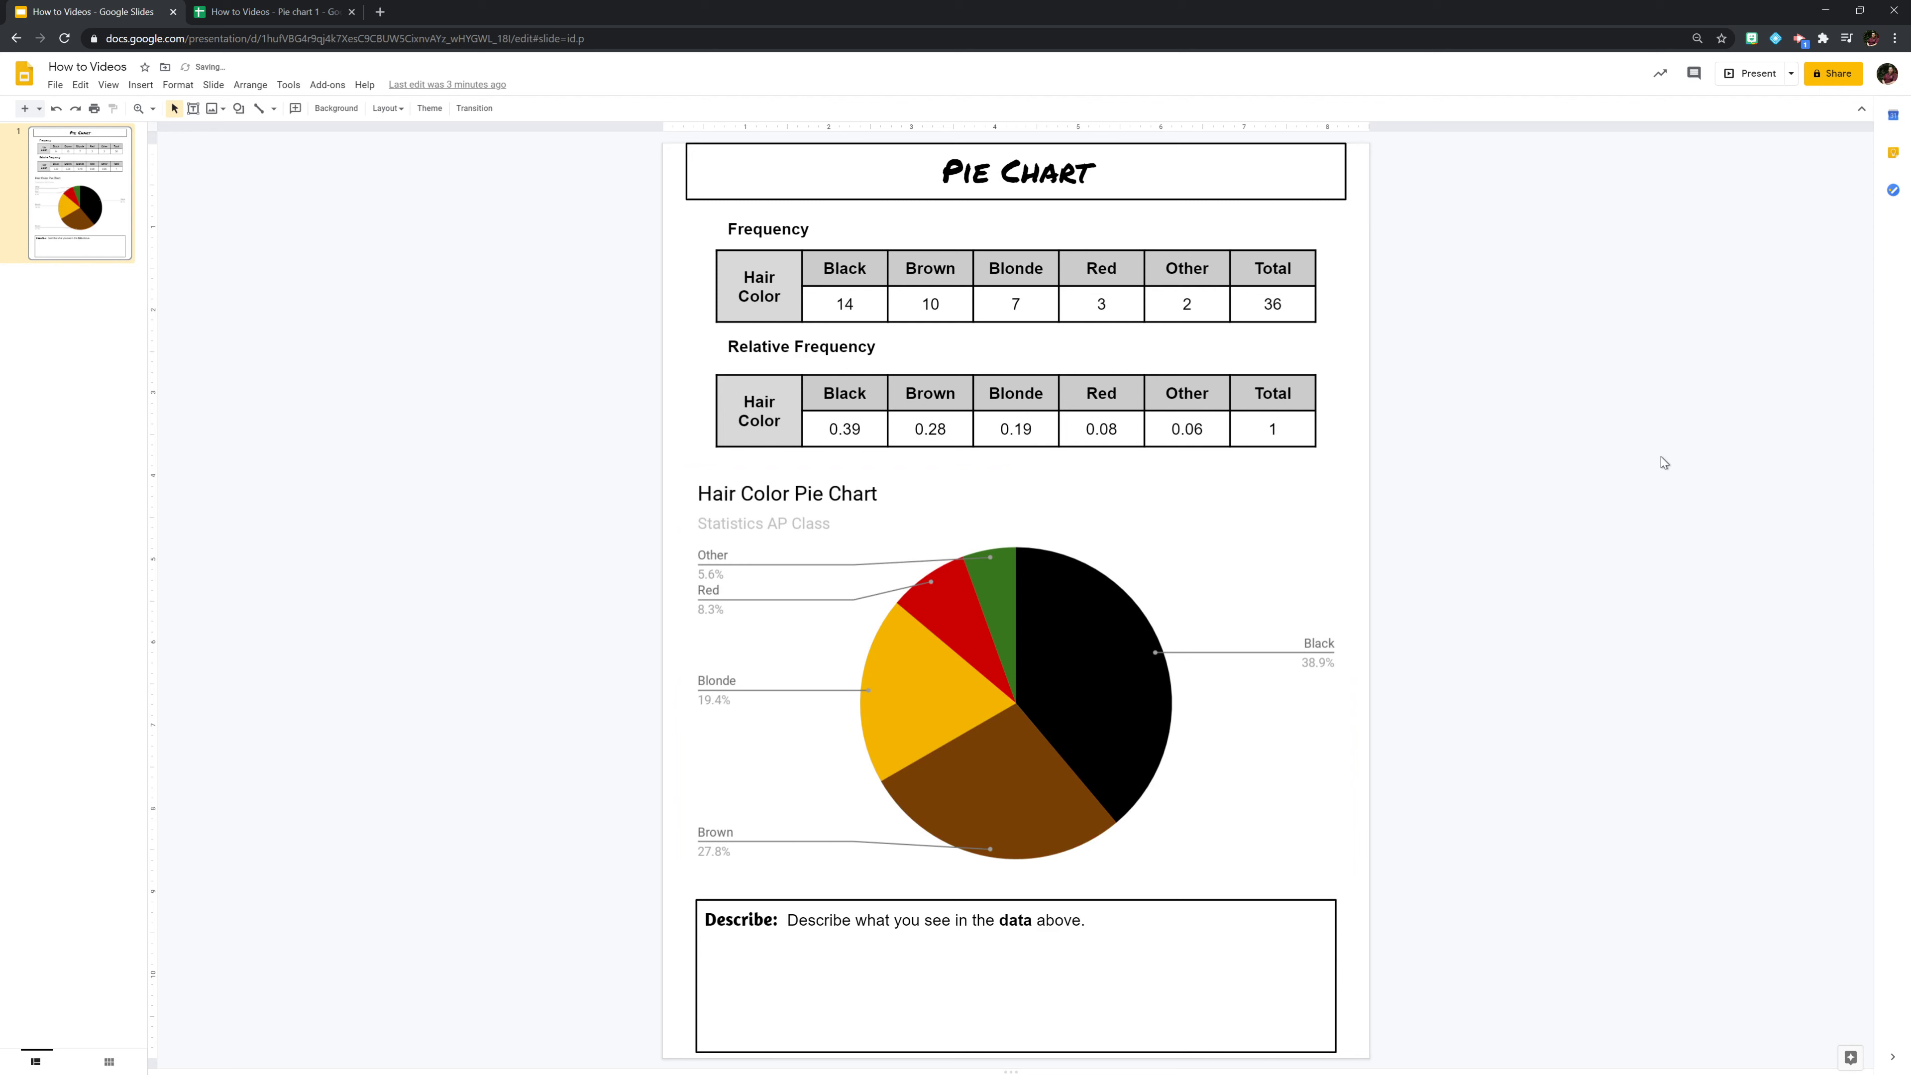
Compare each hair color's value in the Relative Frequency table with the percentages on the pie chart.
click(865, 432)
click(946, 426)
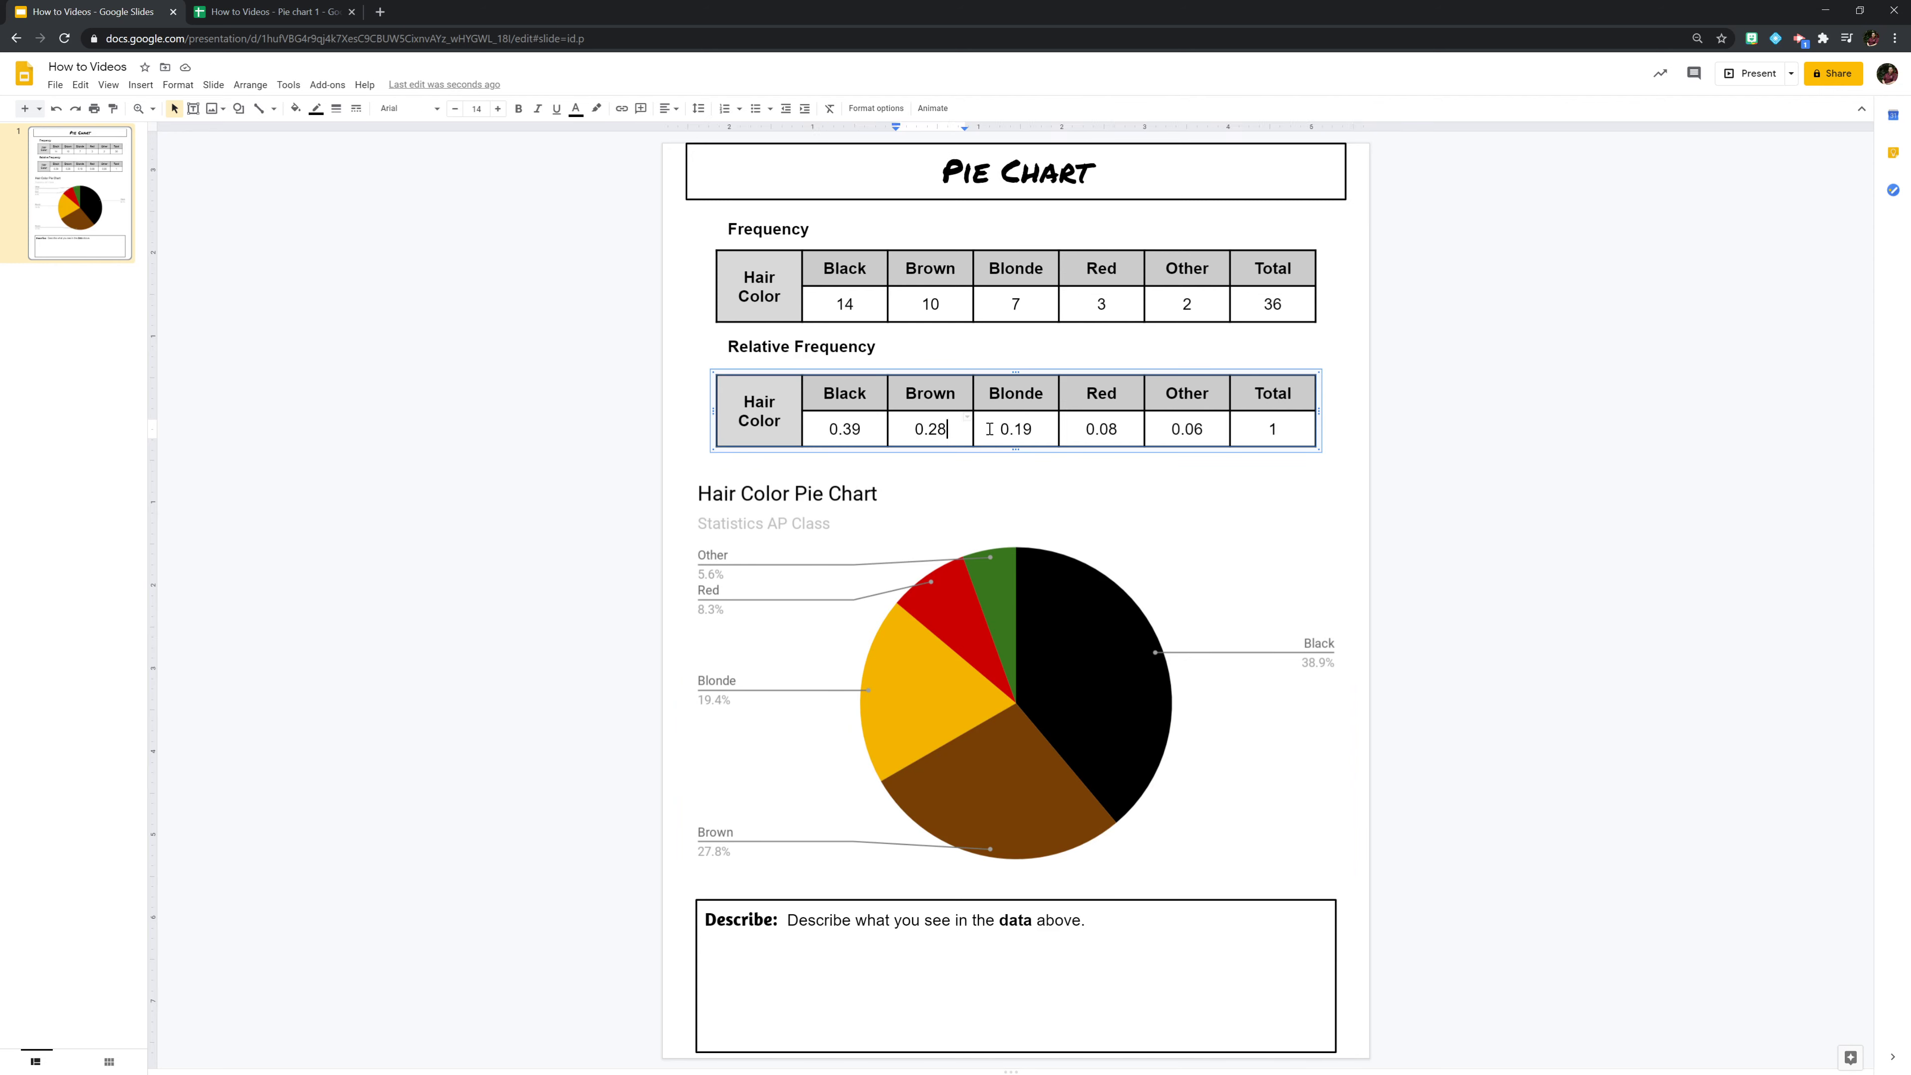
click(1005, 429)
click(1100, 431)
click(1184, 427)
click(1279, 429)
click(952, 434)
click(866, 435)
click(931, 429)
click(1195, 429)
click(1119, 430)
Place the text cursor at the end of the prompt in the Describe box.
click(1180, 931)
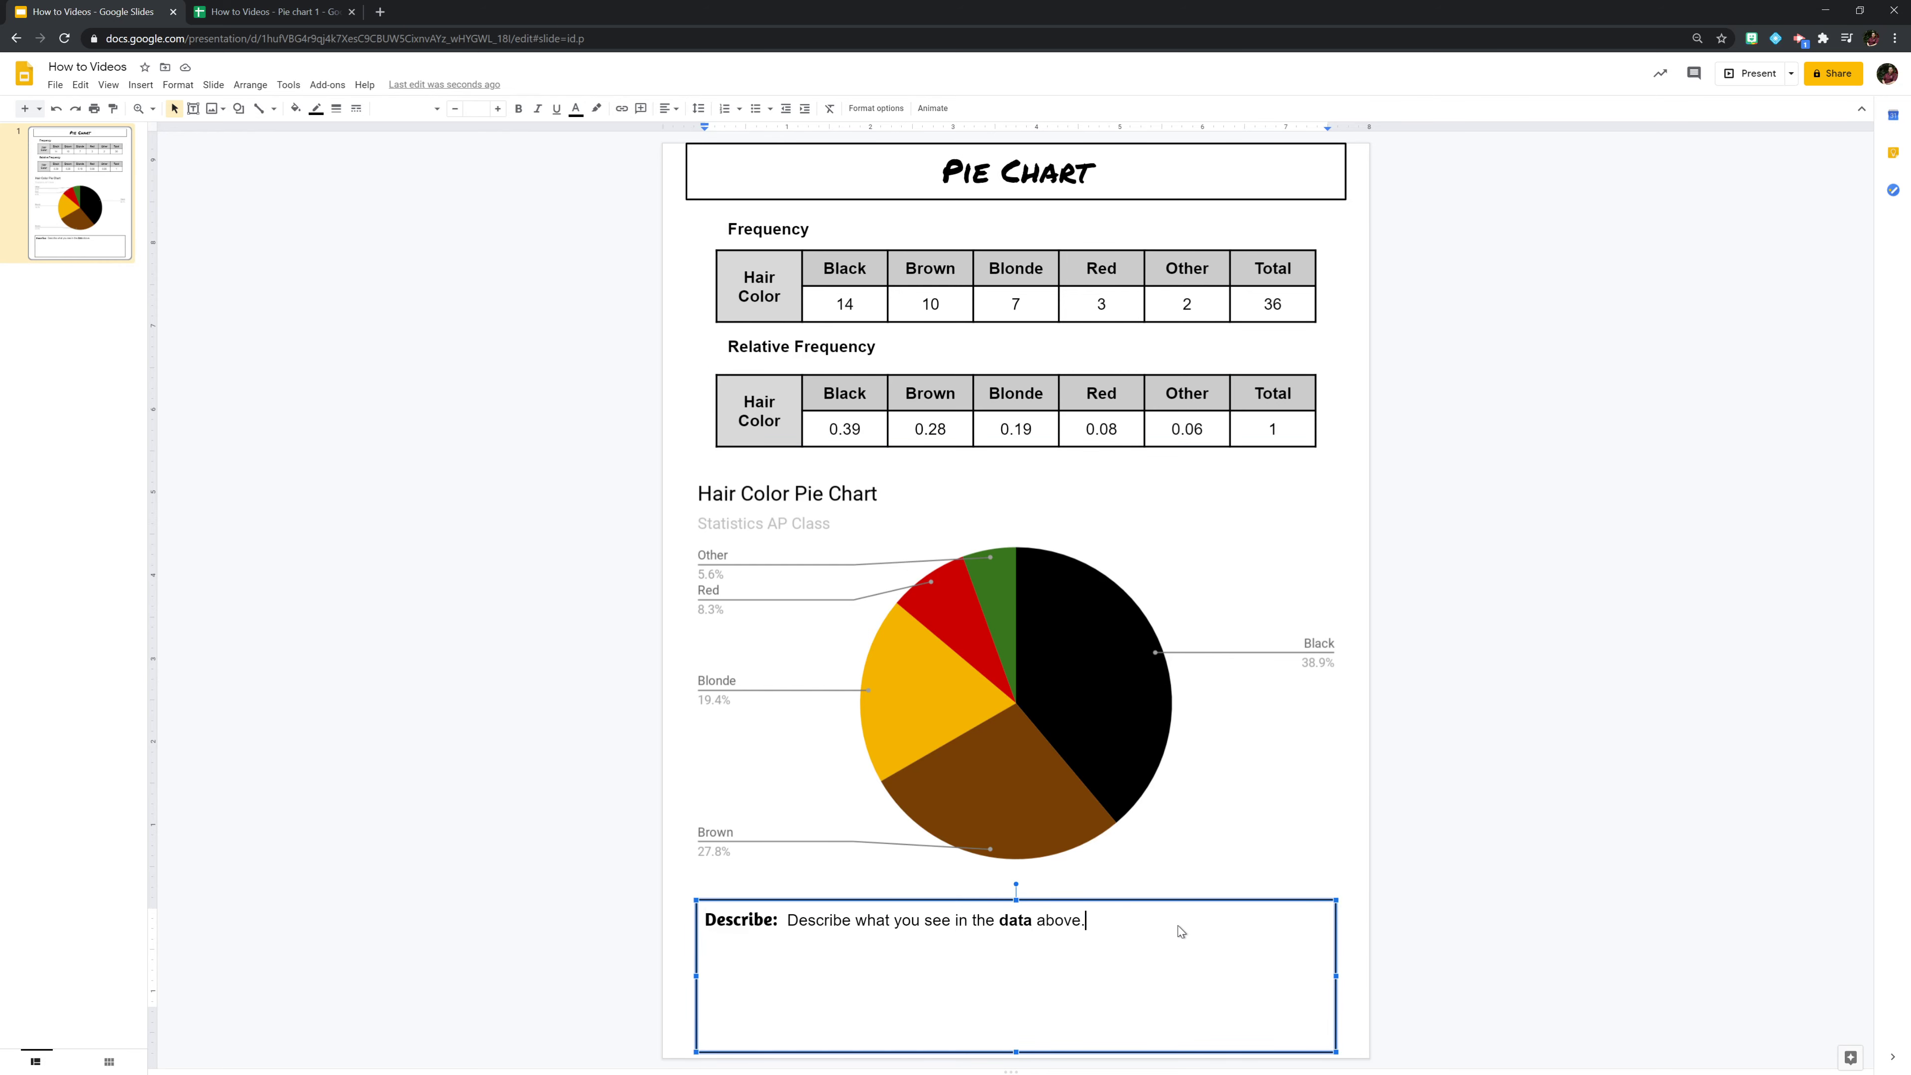